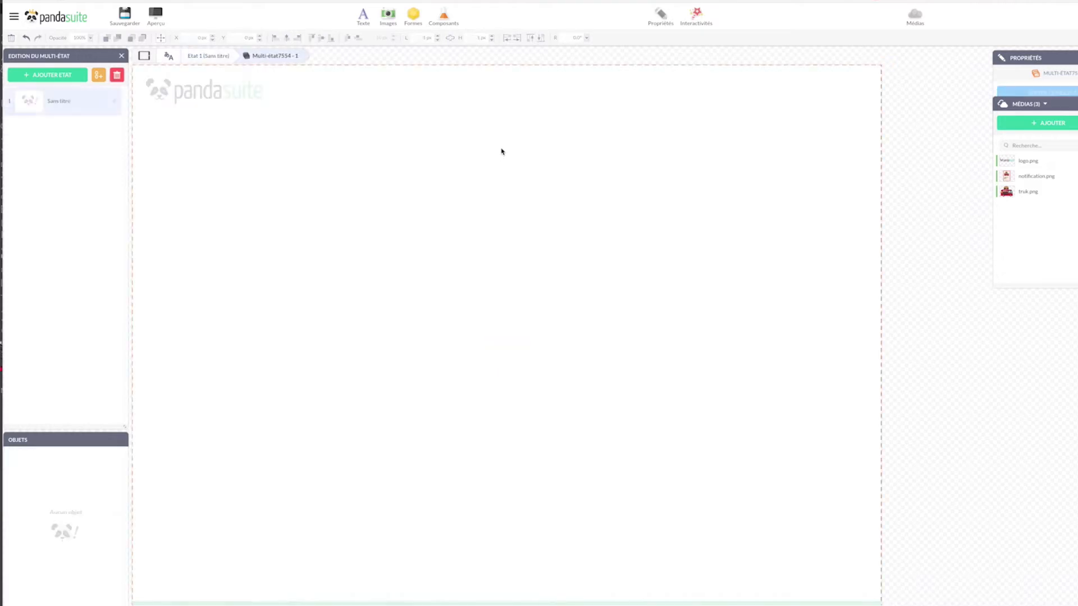
Step: Paste the copied district map and number shapes into the multi-state's untitled first state
{"action": "key", "text": "super+v"}
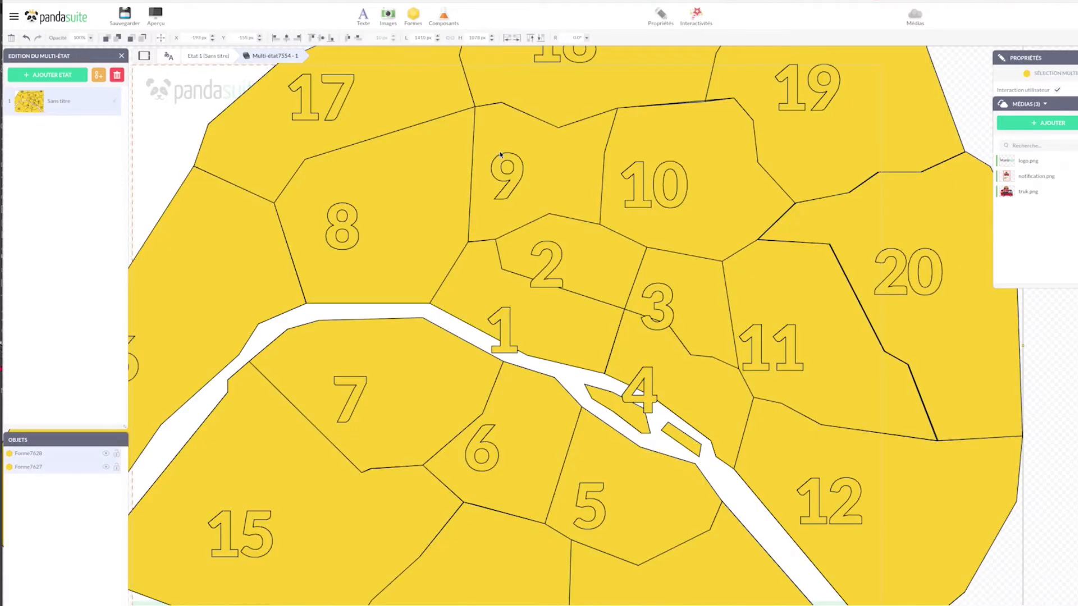
{"action": "left_click", "coordinate": [55, 485]}
{"action": "left_click", "coordinate": [57, 467]}
{"action": "left_click", "coordinate": [537, 399]}
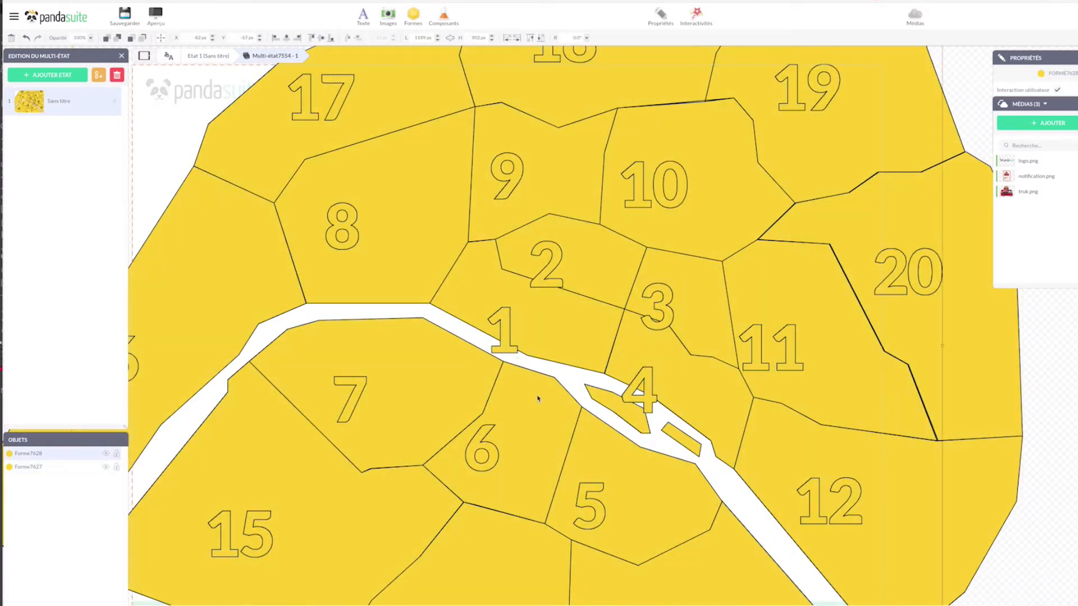
{"action": "scroll", "coordinate": [868, 335], "scroll_direction": "down", "scroll_amount": 1}
{"action": "scroll", "coordinate": [869, 334], "scroll_direction": "up", "scroll_amount": 1}
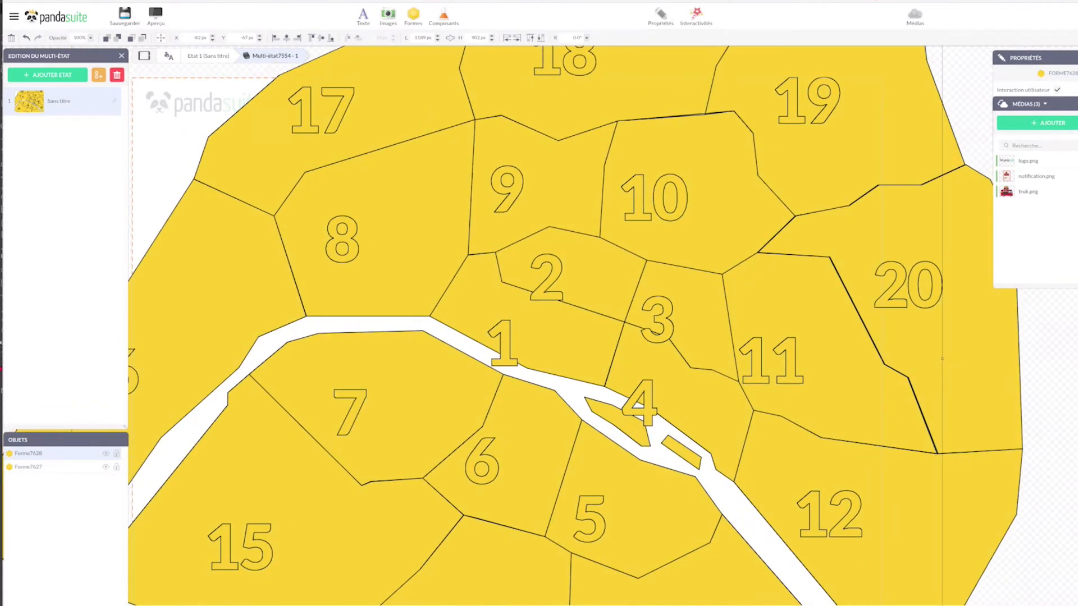
{"action": "left_click", "coordinate": [51, 604]}
{"action": "left_click", "coordinate": [52, 545]}
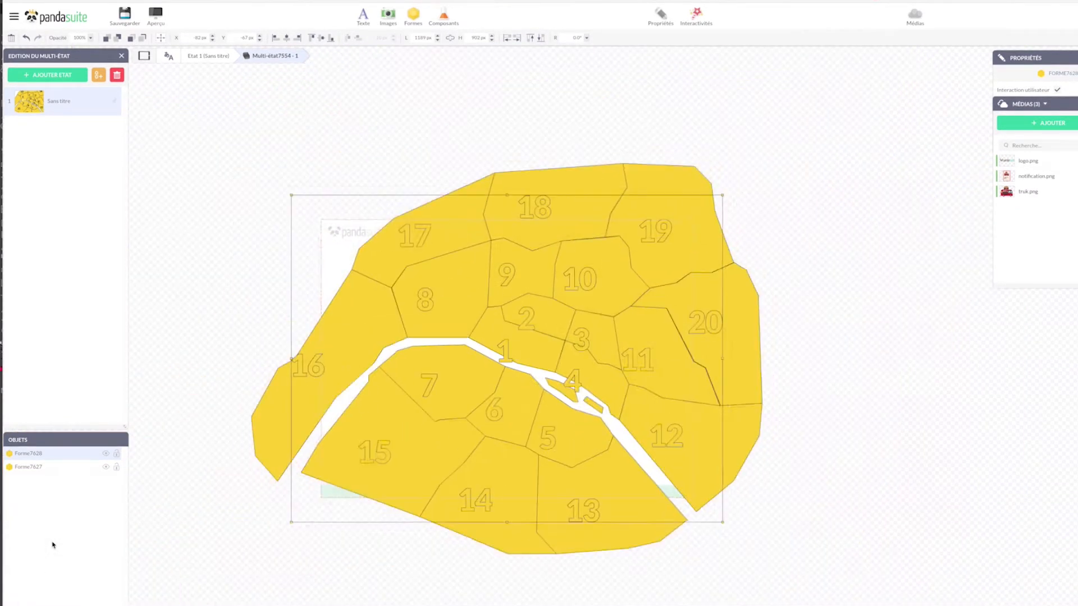
Step: Scale the map and number shapes down together to about 665 px wide and centre them on the page
{"action": "left_click", "coordinate": [668, 184]}
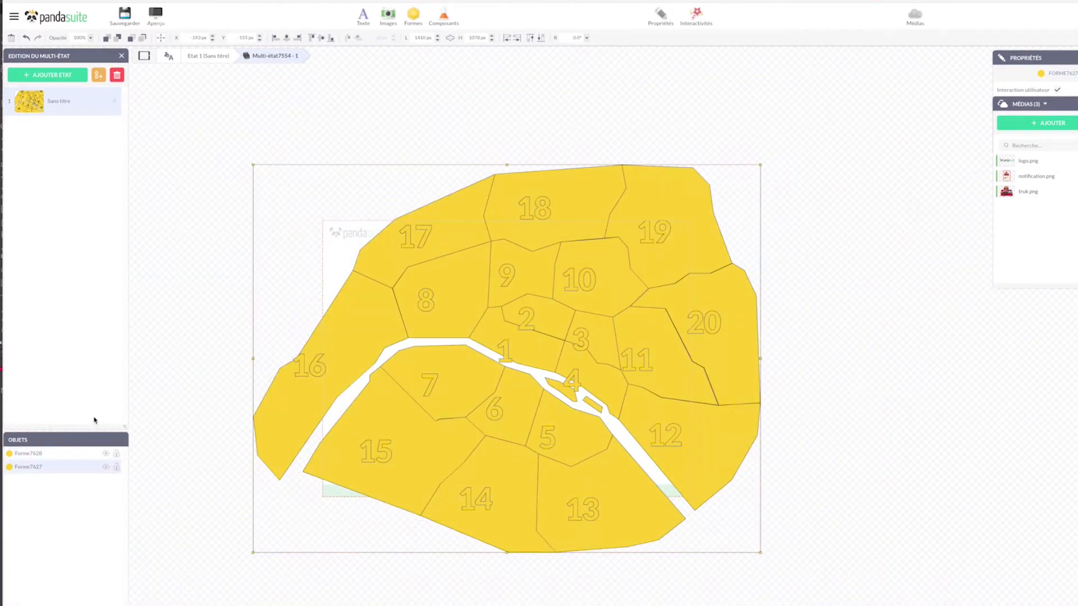
{"action": "left_click", "coordinate": [67, 453], "text": "shift"}
{"action": "left_click_drag", "start_coordinate": [759, 165], "coordinate": [491, 370]}
{"action": "left_click_drag", "start_coordinate": [455, 407], "coordinate": [577, 308]}
Step: Nudge the number shape alone right and up to about X 251 px, Y 164 px, aligning the numbers with their districts
{"action": "left_click", "coordinate": [522, 355]}
{"action": "key", "text": "shift+Right"}
{"action": "key", "text": "shift+Right"}
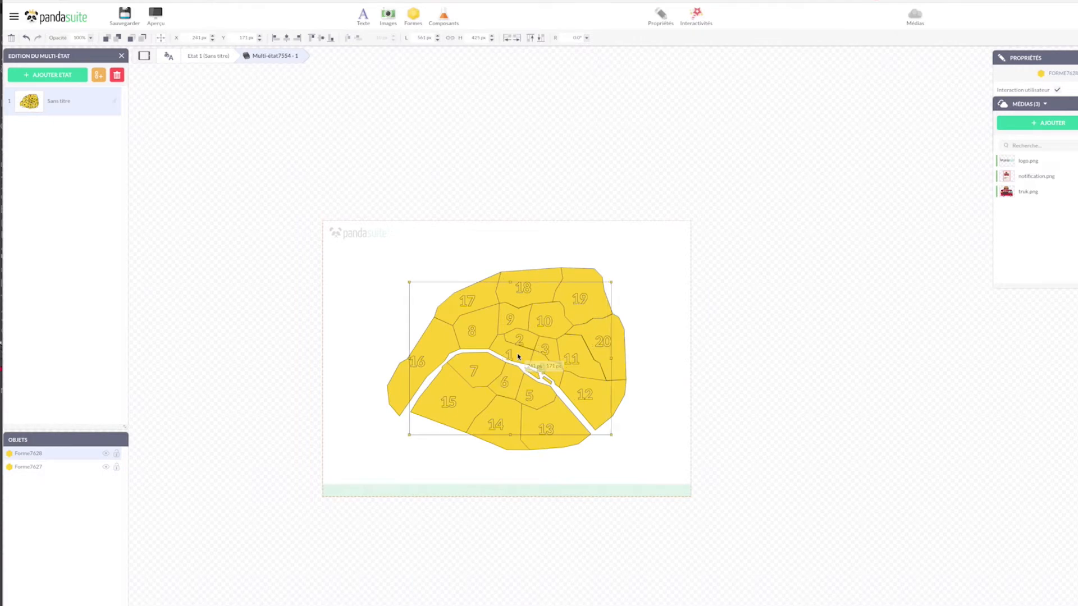
{"action": "key", "text": "Up"}
{"action": "key", "text": "Up"}
{"action": "key", "text": "Up"}
{"action": "key", "text": "Up"}
{"action": "key", "text": "Up"}
{"action": "key", "text": "Up"}
{"action": "key", "text": "Up"}
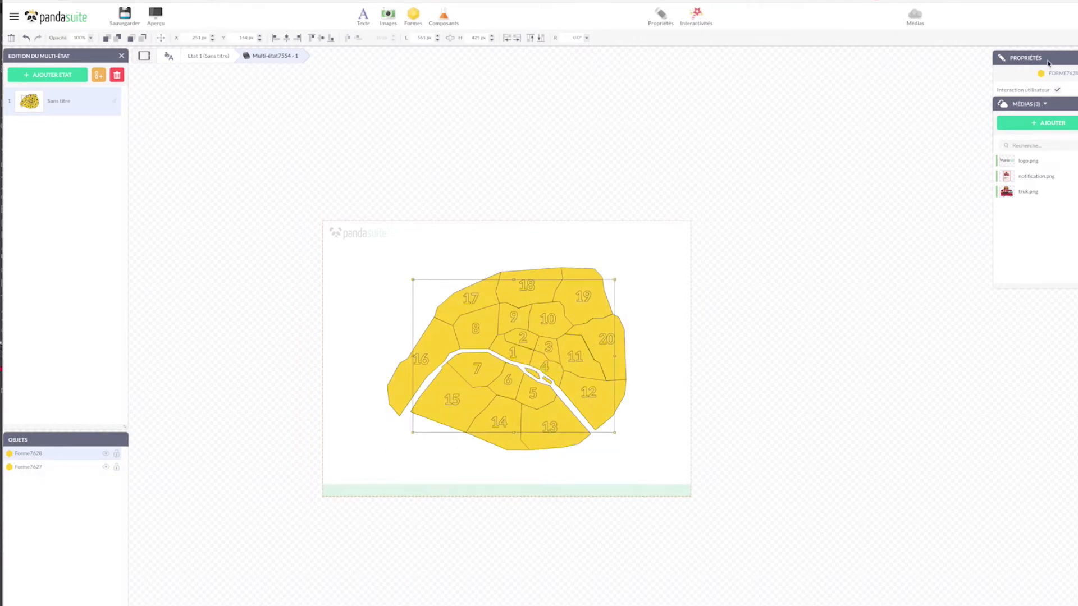
Step: Bring the properties panel next to the page and set the number shape's fill to white (FFFFFF)
{"action": "left_click_drag", "start_coordinate": [1044, 57], "coordinate": [746, 250]}
{"action": "left_click", "coordinate": [729, 310]}
{"action": "left_click", "coordinate": [685, 370]}
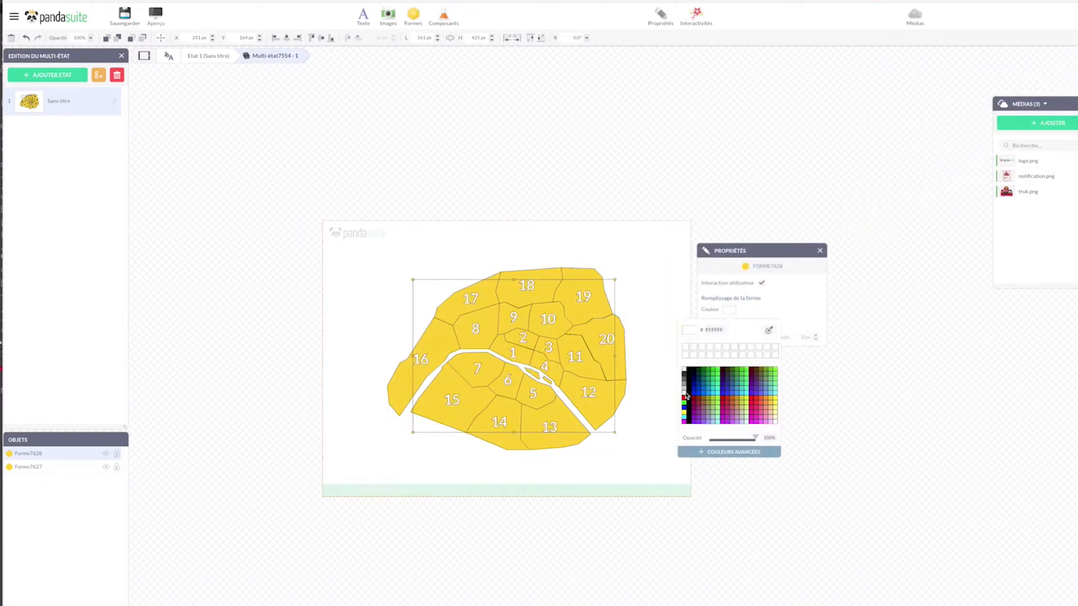
Step: Change the map shape's fill to a warm orange-yellow
{"action": "left_click", "coordinate": [589, 278]}
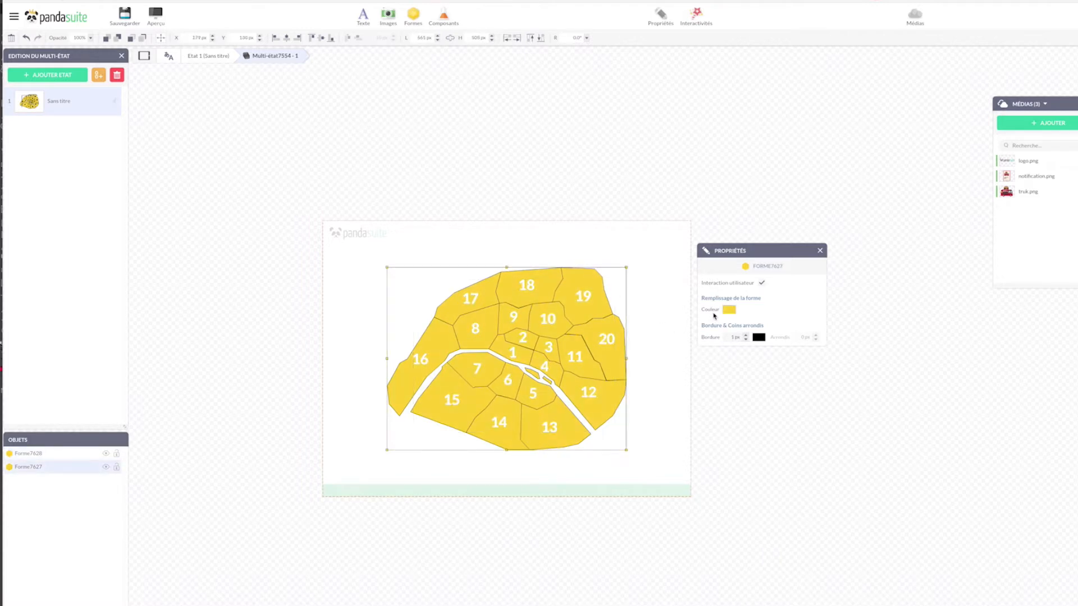
{"action": "left_click", "coordinate": [729, 309]}
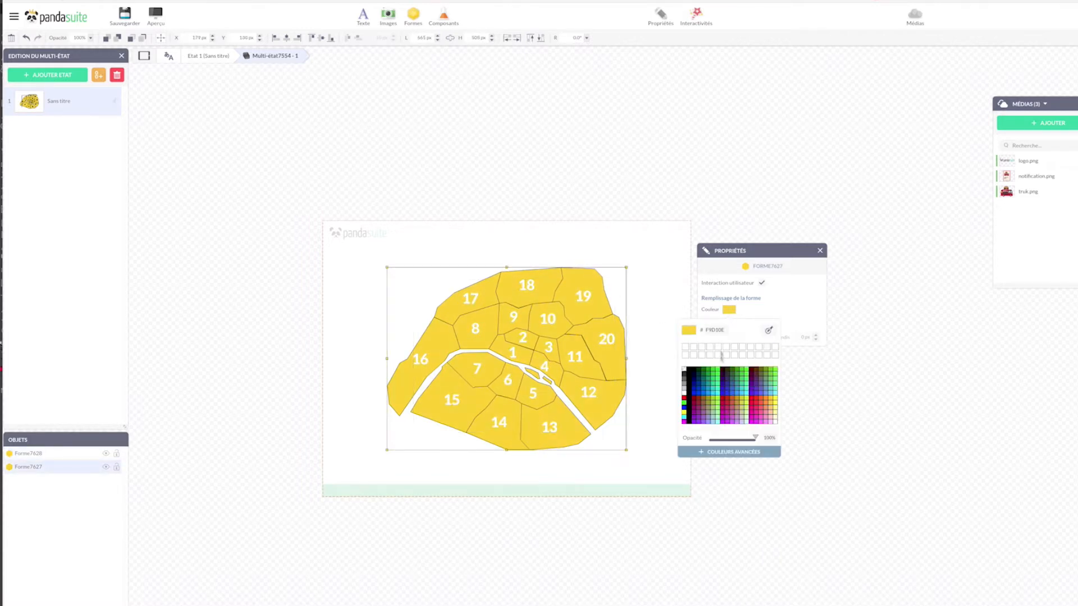
{"action": "left_click", "coordinate": [777, 399]}
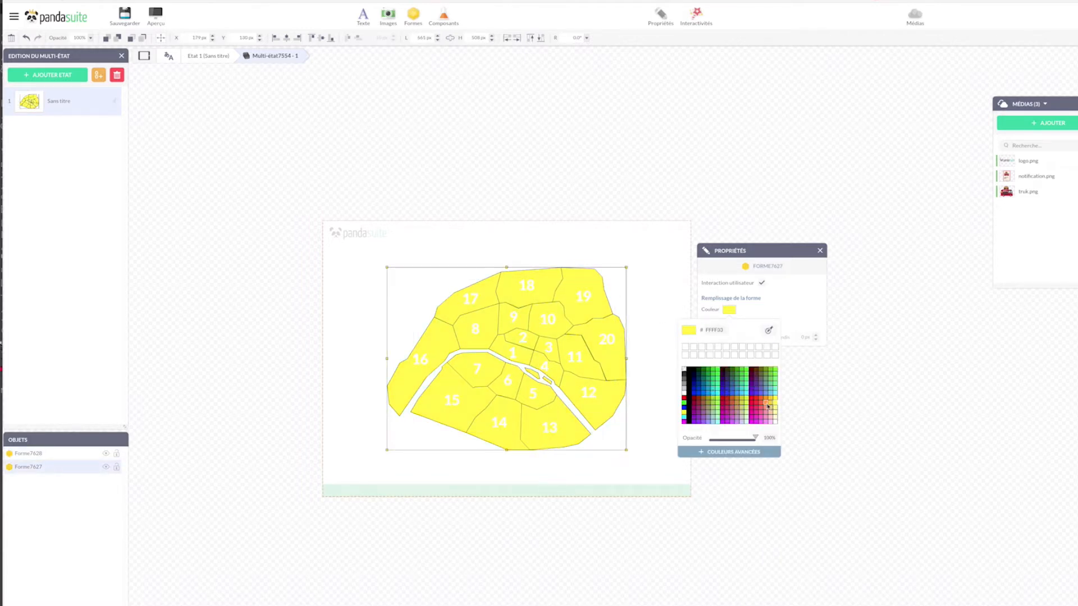
{"action": "left_click", "coordinate": [772, 409]}
{"action": "left_click", "coordinate": [784, 312]}
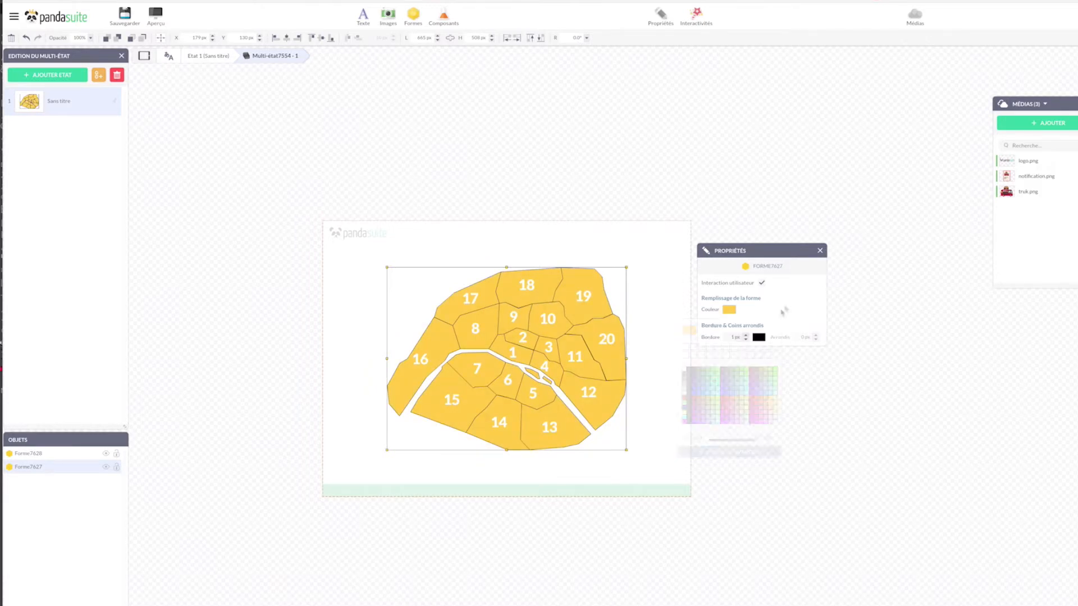
Step: Give the map shape a 2 px white border and deselect it
{"action": "left_click", "coordinate": [747, 335]}
{"action": "left_click", "coordinate": [759, 336]}
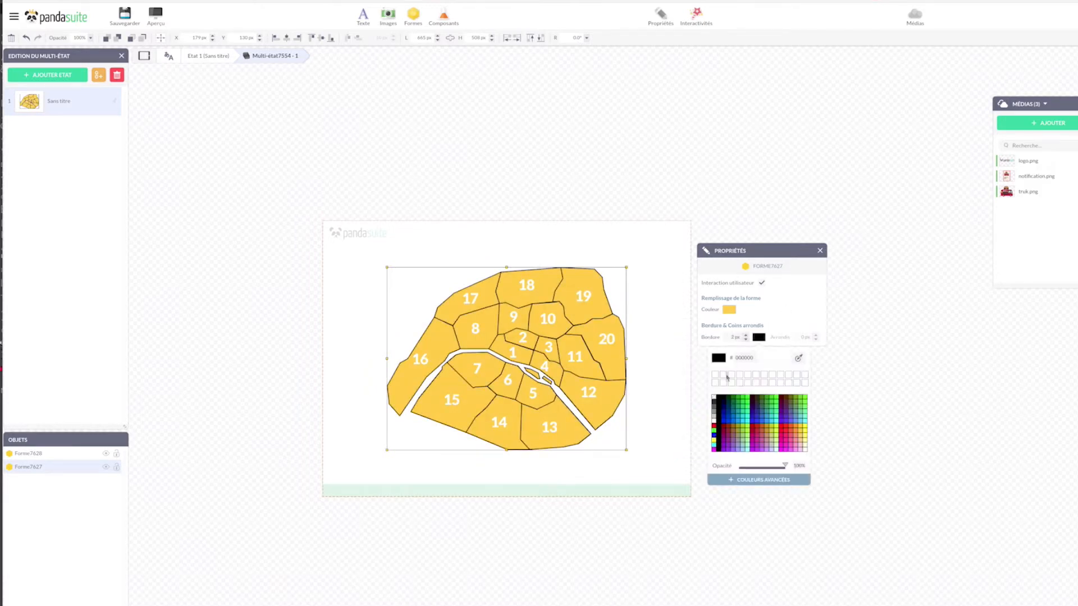
{"action": "left_click", "coordinate": [719, 358]}
{"action": "left_click", "coordinate": [644, 346]}
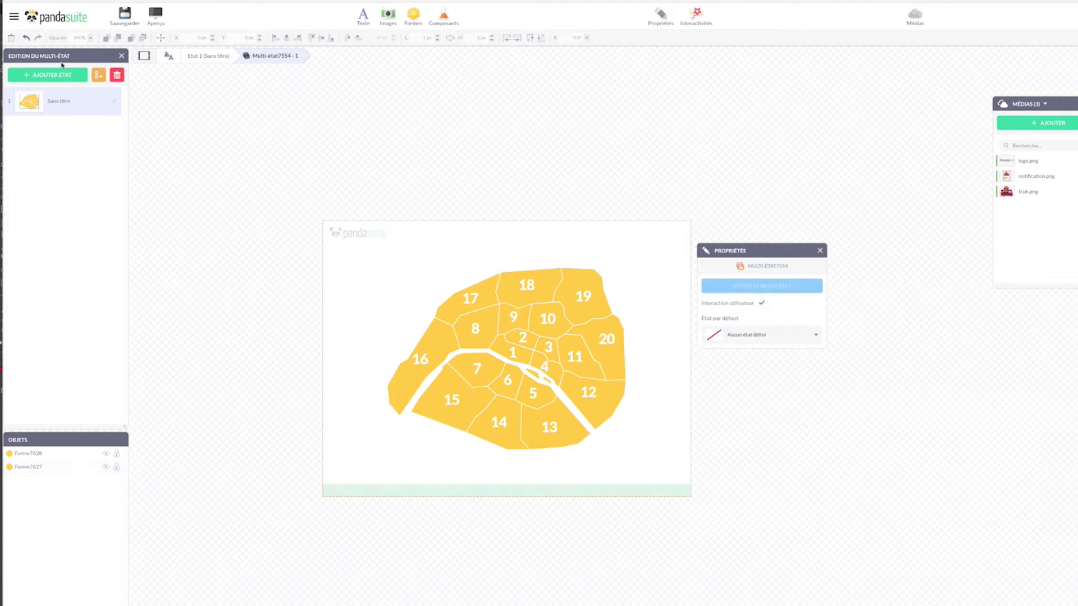
Step: Rename the first state "map"
{"action": "left_click", "coordinate": [98, 76]}
{"action": "type", "text": "cat"}
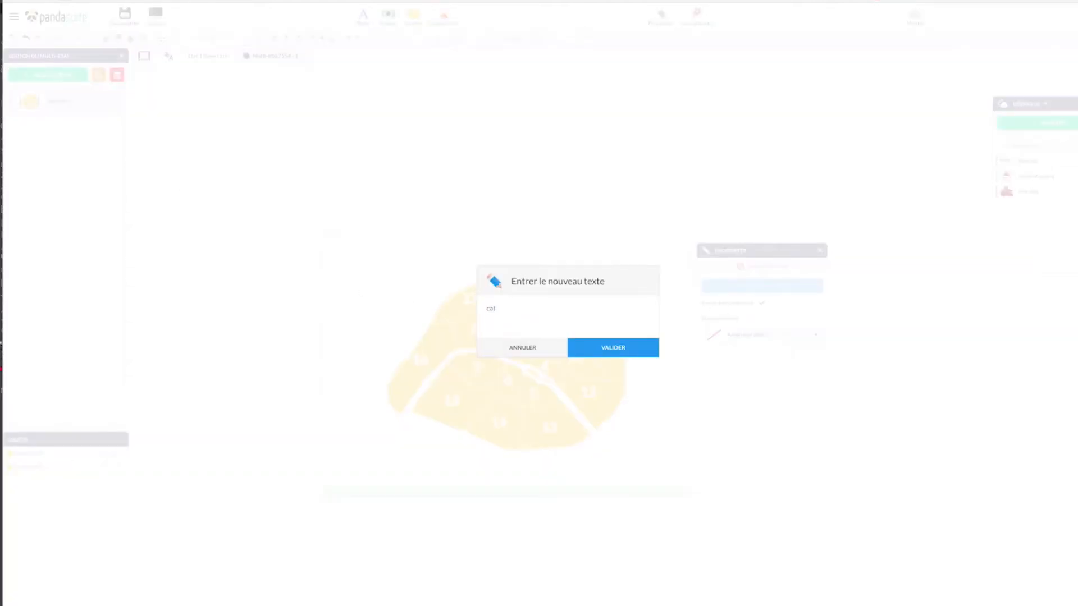
{"action": "type", "text": "ion.p"}
{"action": "key", "text": "Return"}
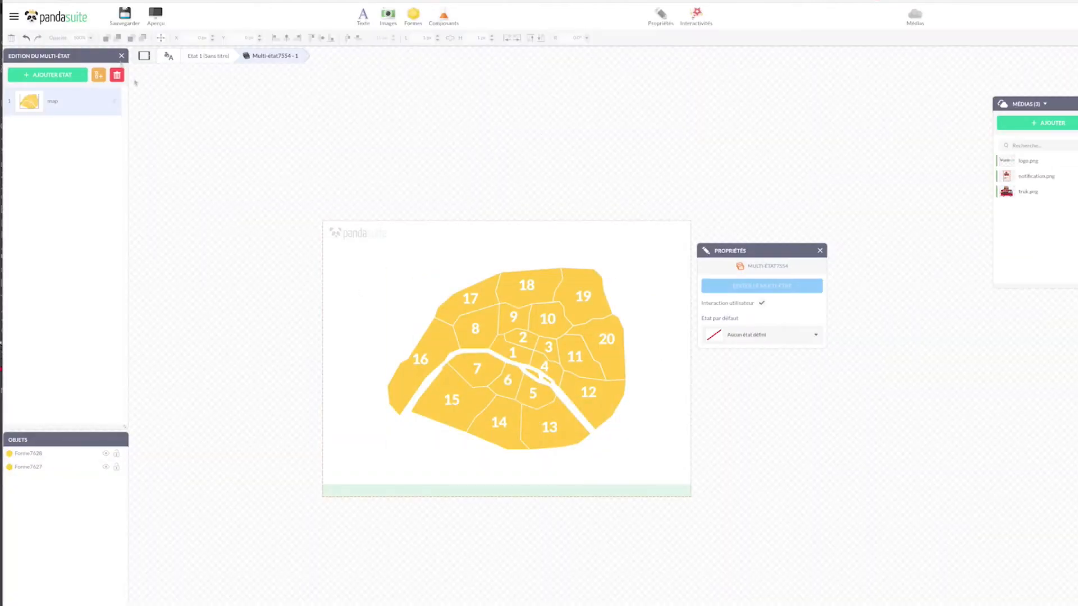
Step: Duplicate the map state and enlarge both shapes in the copy to about 1926 px wide, positioned so districts 15 and 7 lie on the page
{"action": "left_click", "coordinate": [98, 76]}
{"action": "left_click", "coordinate": [460, 369]}
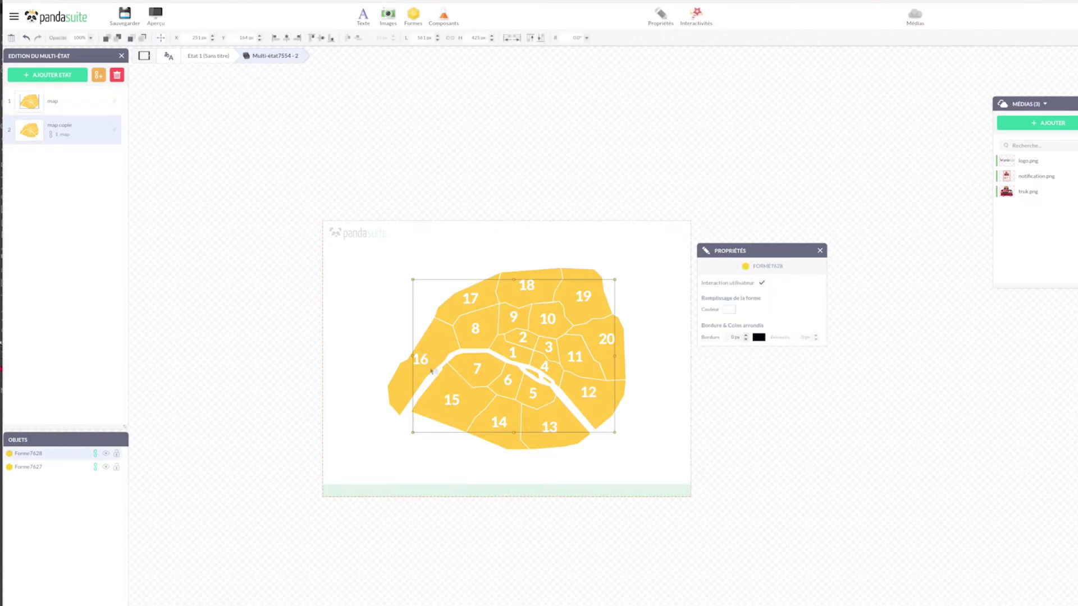
{"action": "left_click", "coordinate": [407, 318], "text": "shift"}
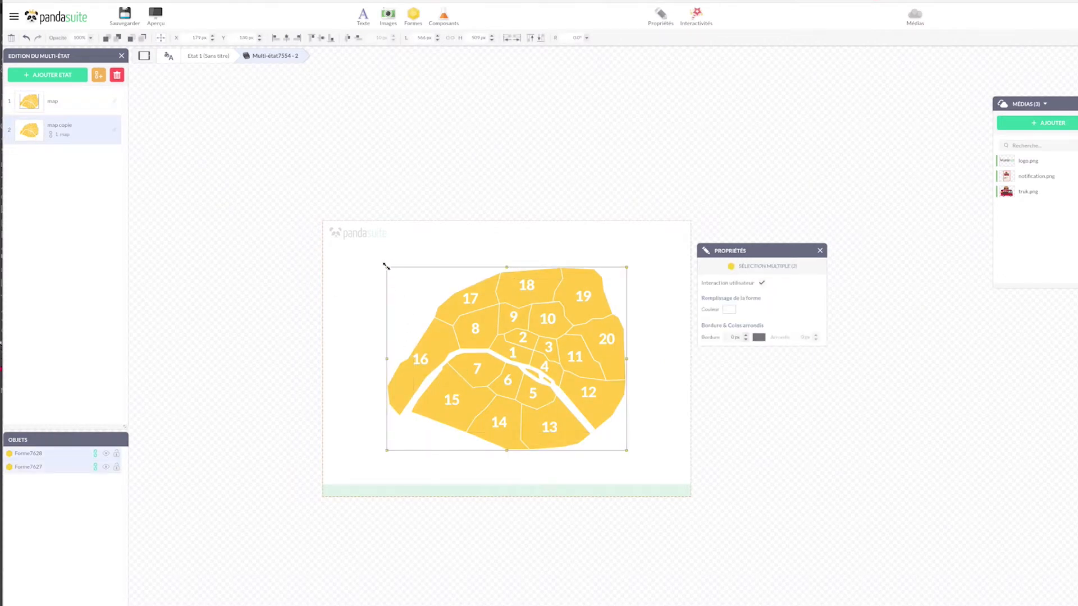
{"action": "left_click_drag", "start_coordinate": [386, 267], "coordinate": [113, 58]}
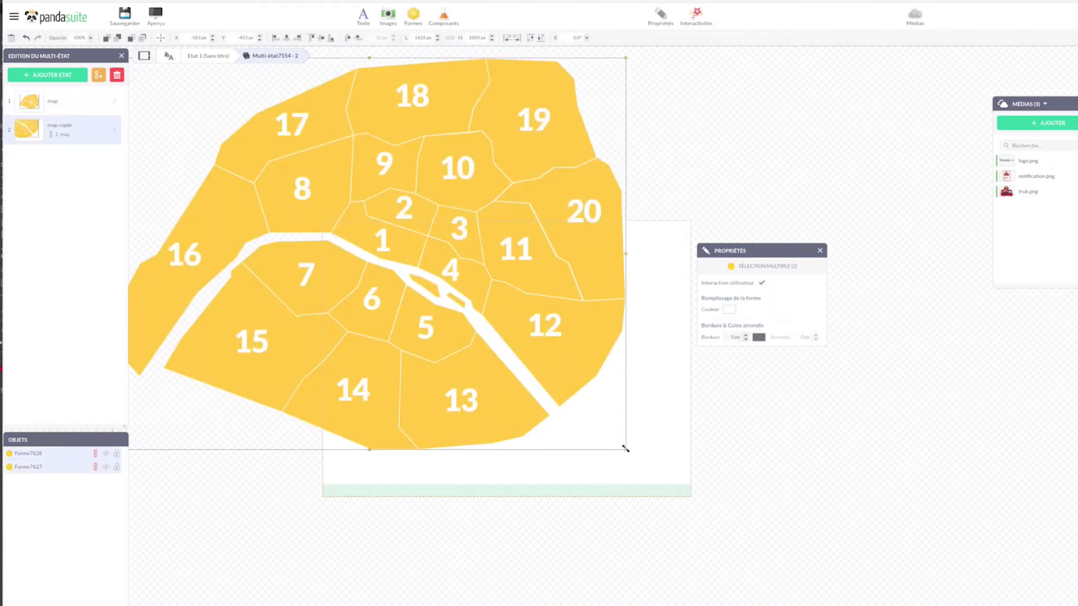
{"action": "left_click_drag", "start_coordinate": [626, 449], "coordinate": [827, 559]}
{"action": "left_click_drag", "start_coordinate": [418, 461], "coordinate": [595, 387]}
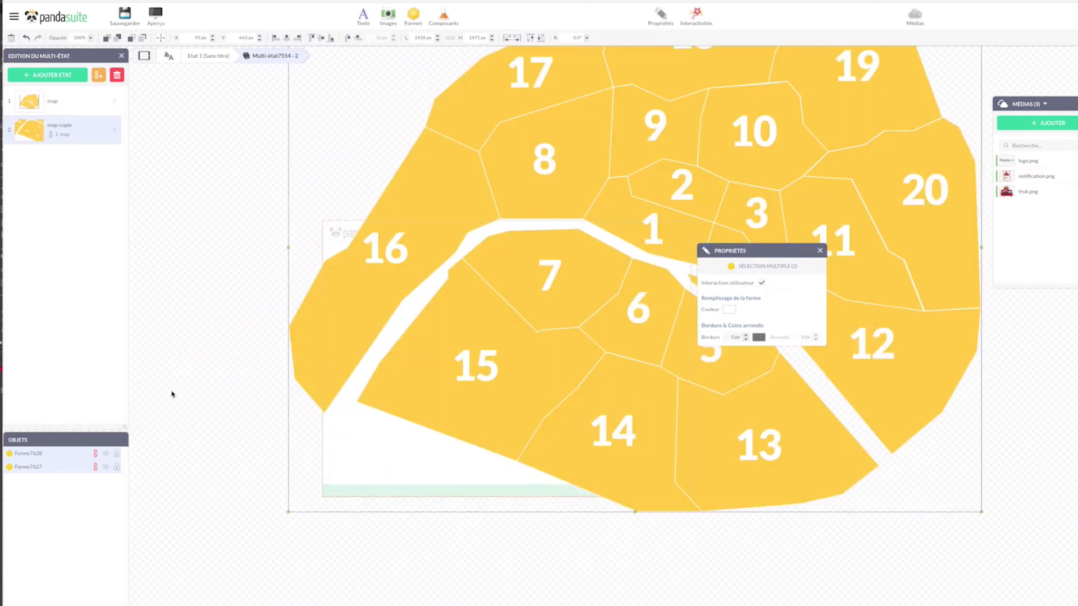
{"action": "left_click", "coordinate": [68, 102]}
{"action": "left_click", "coordinate": [61, 129]}
Step: Fill the enlarged map shape in the duplicated state with blue 0066CC
{"action": "left_click", "coordinate": [284, 319]}
{"action": "left_click", "coordinate": [318, 330]}
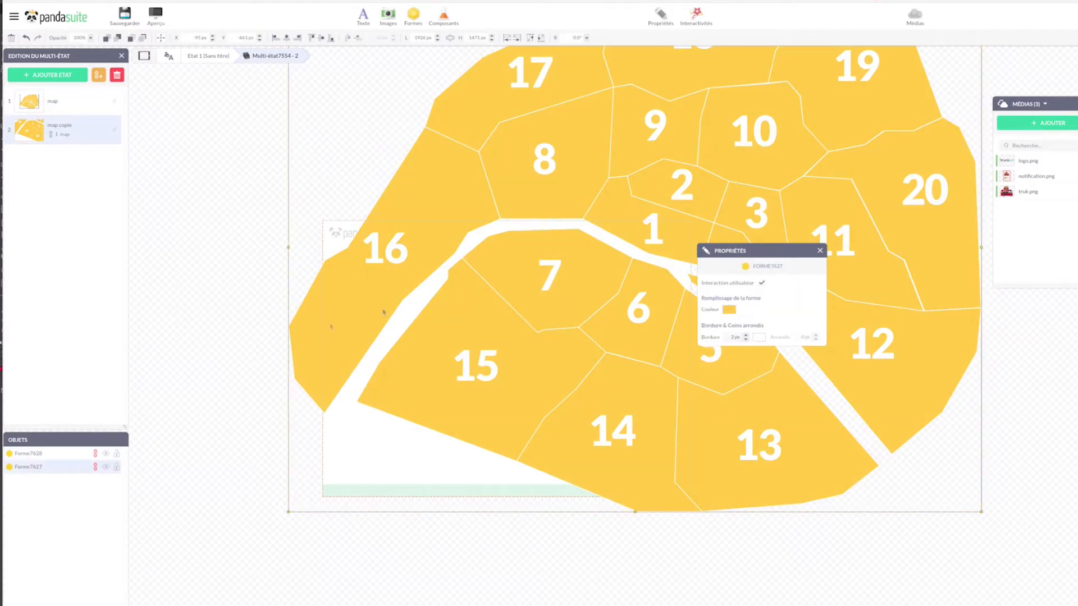
{"action": "left_click", "coordinate": [728, 309]}
{"action": "left_click", "coordinate": [705, 391]}
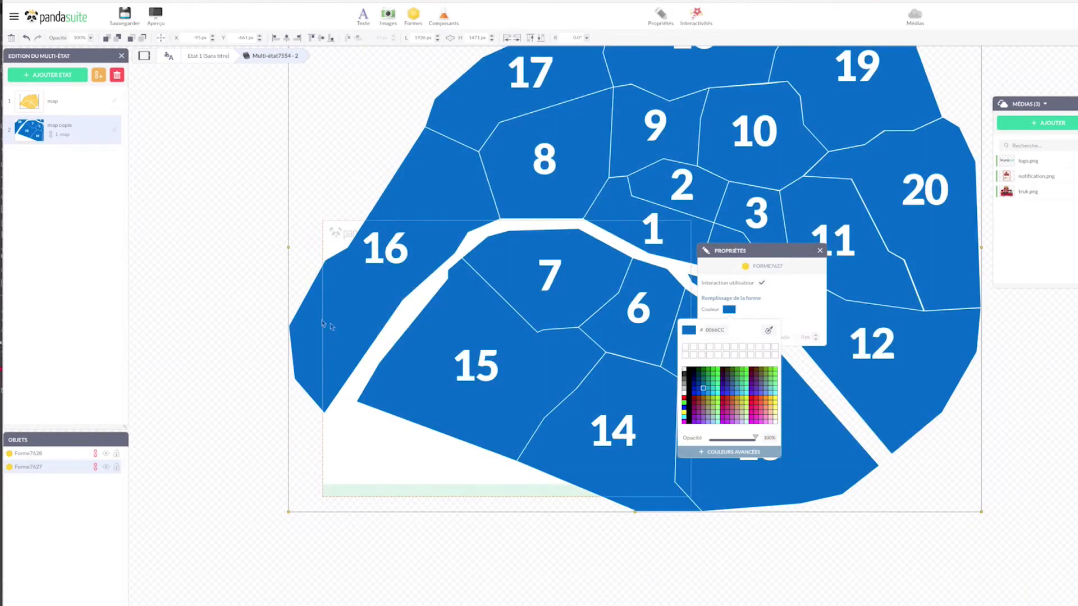
{"action": "left_click", "coordinate": [236, 306]}
Step: Rename the duplicated state "map zoom"
{"action": "double_click", "coordinate": [66, 130]}
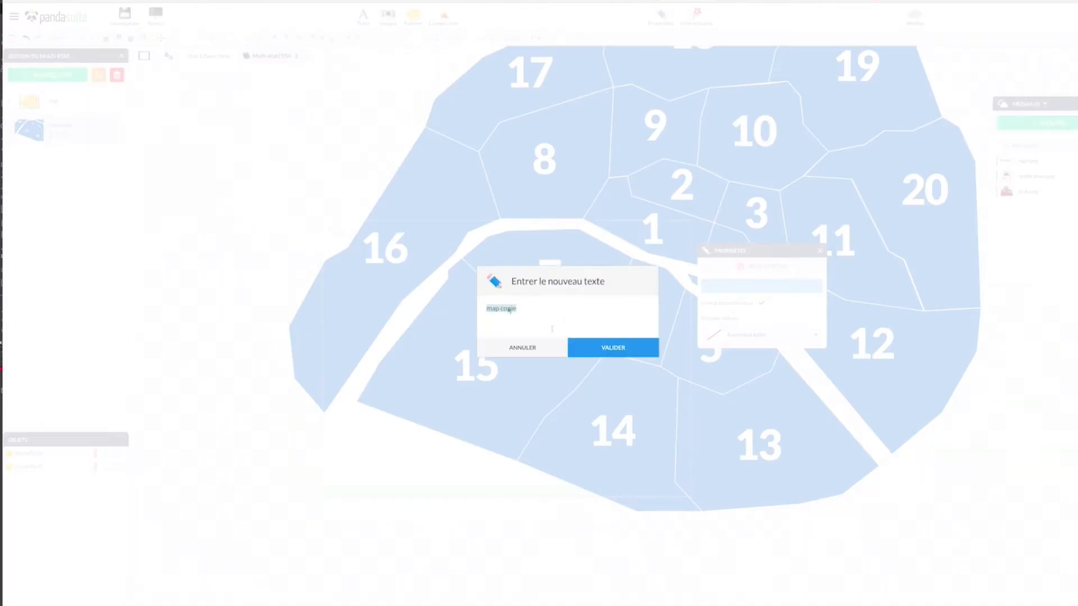
{"action": "double_click", "coordinate": [506, 310]}
{"action": "type", "text": "zoom"}
{"action": "key", "text": "Return"}
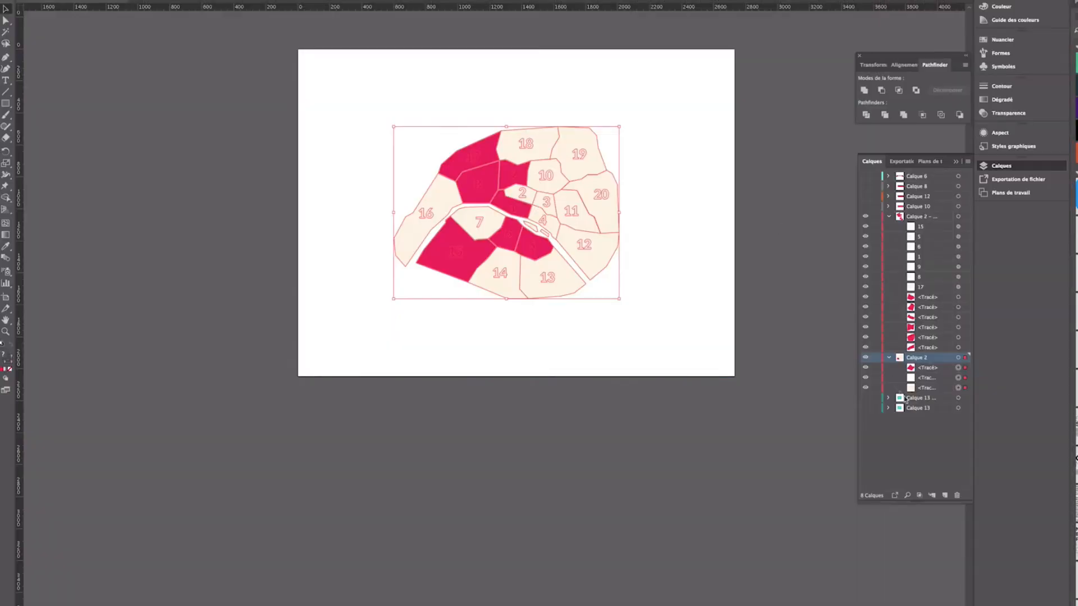
Step: Switch to Illustrator and convert the pink district 15 path in Calque 2 into a compound path
{"action": "left_click", "coordinate": [898, 367]}
{"action": "left_click", "coordinate": [89, 0]}
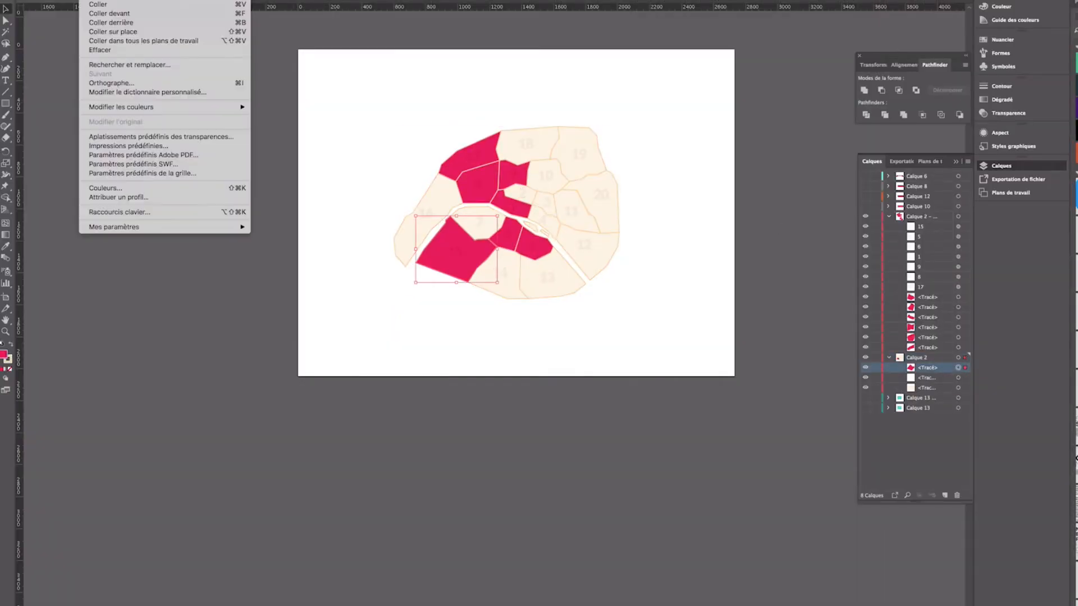
{"action": "mouse_move", "coordinate": [120, 1]}
{"action": "mouse_move", "coordinate": [220, 264]}
{"action": "left_click", "coordinate": [259, 261]}
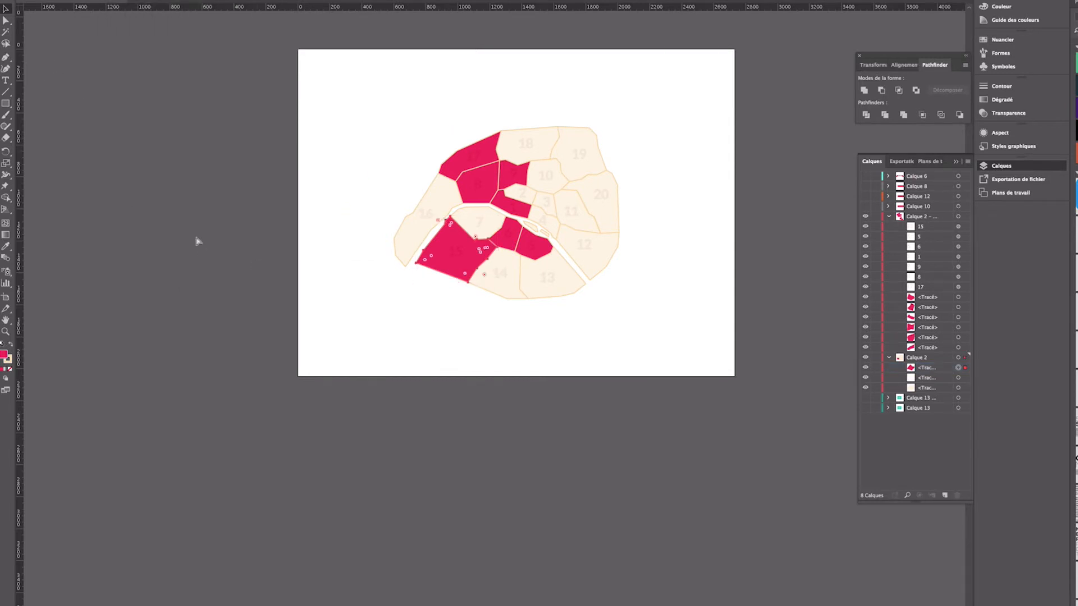
Step: Switch back to PandaSuite, duplicate the map zoom state and paste the district 15 shape into the copy
{"action": "key", "text": "super+Tab"}
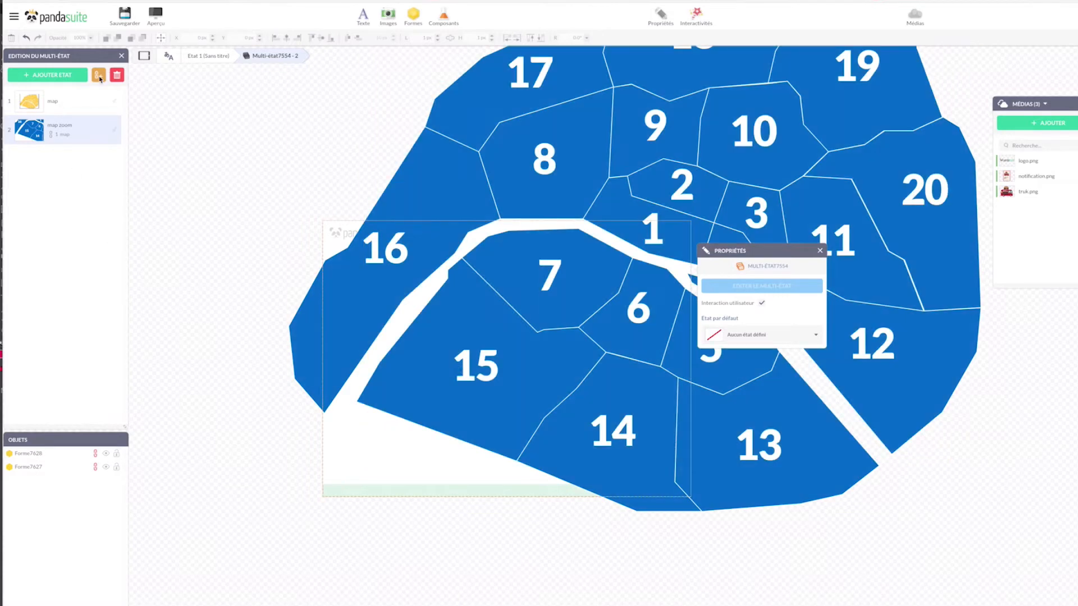
{"action": "left_click", "coordinate": [99, 77]}
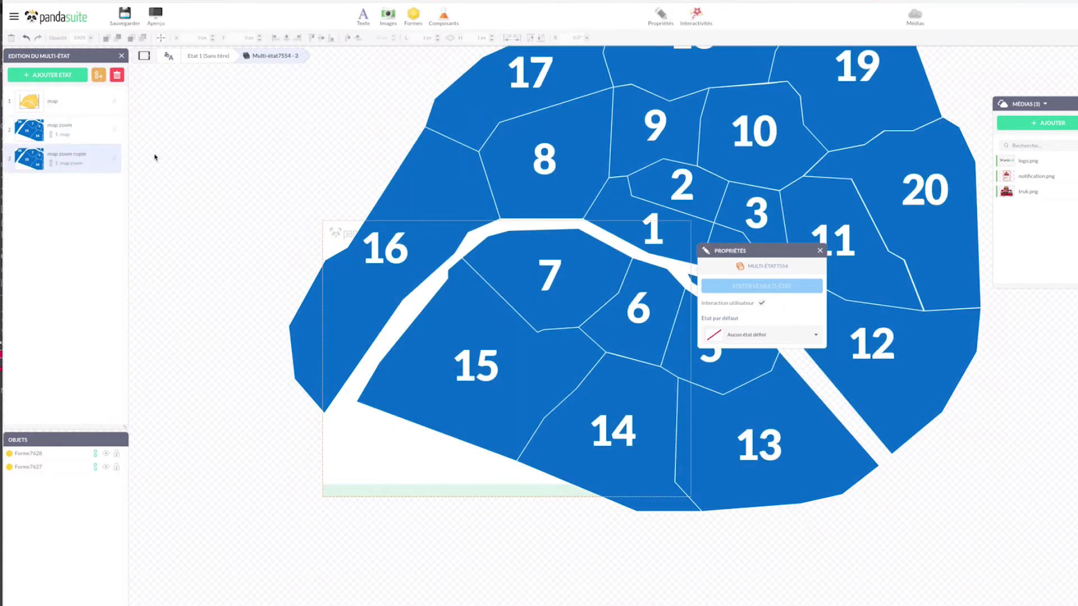
{"action": "key", "text": "super+v"}
Step: Move the pasted yellow shape over district 15, enlarge it to about 639 px wide and nudge it towards the district's lower edge
{"action": "left_click_drag", "start_coordinate": [483, 354], "coordinate": [429, 362]}
{"action": "left_click_drag", "start_coordinate": [541, 296], "coordinate": [609, 288]}
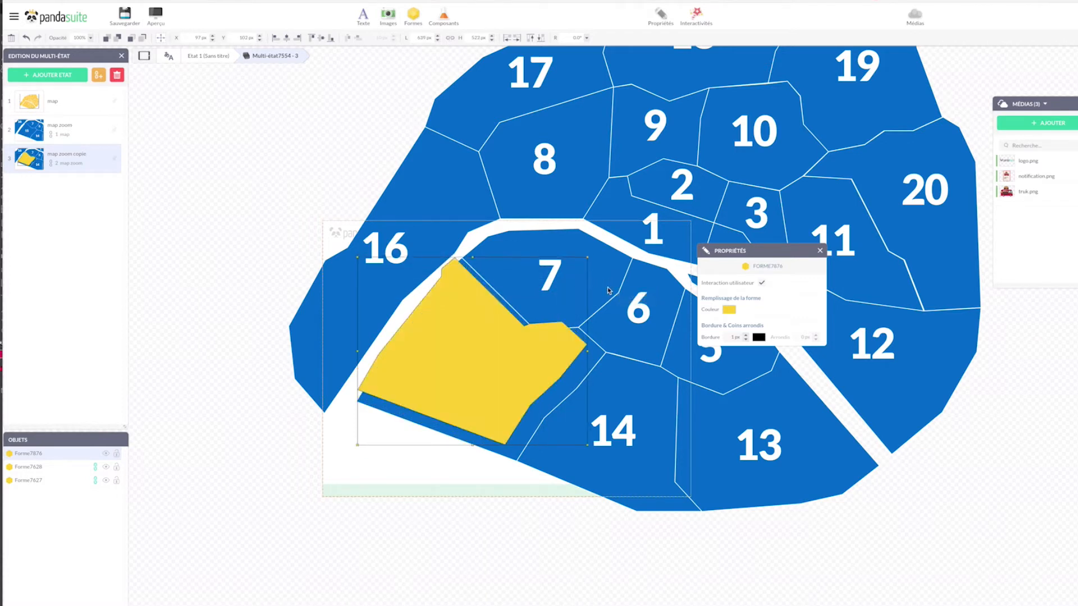
{"action": "key", "text": "shift+Right"}
{"action": "key", "text": "shift+Down"}
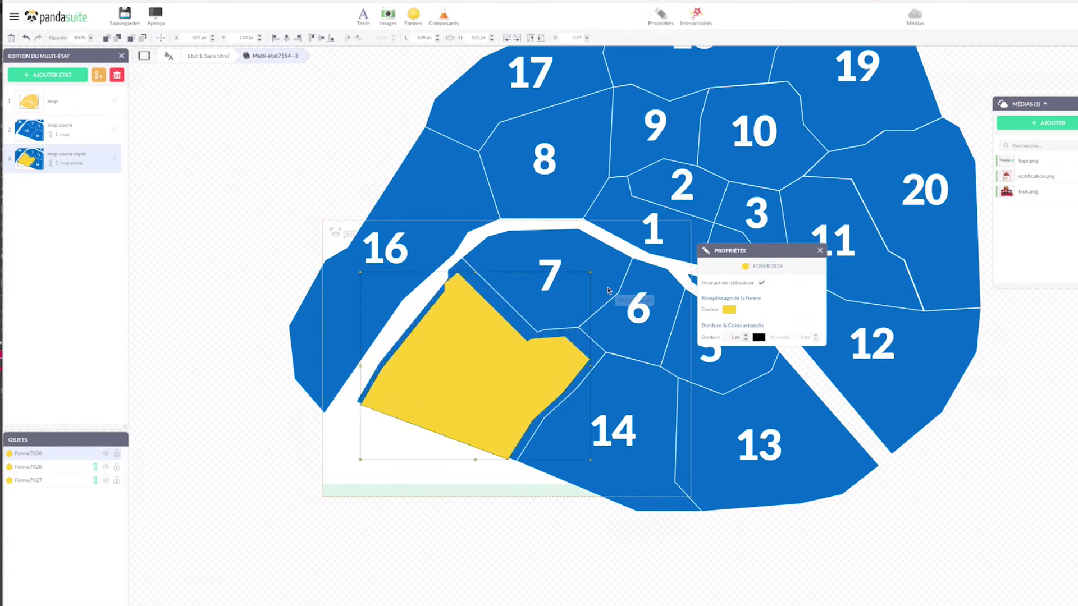
{"action": "key", "text": "Down"}
{"action": "key", "text": "Down"}
{"action": "key", "text": "Down"}
{"action": "key", "text": "Down"}
{"action": "key", "text": "Down"}
{"action": "key", "text": "Down"}
Step: Enlarge the yellow shape to about 694 by 567 px and nudge it to match the outline of district 15
{"action": "left_click_drag", "start_coordinate": [590, 272], "coordinate": [611, 256]}
{"action": "key", "text": "Left"}
{"action": "key", "text": "Left"}
{"action": "key", "text": "Left"}
{"action": "key", "text": "Left"}
{"action": "key", "text": "Left"}
{"action": "key", "text": "Left"}
{"action": "key", "text": "Left"}
{"action": "key", "text": "Left"}
{"action": "key", "text": "Left"}
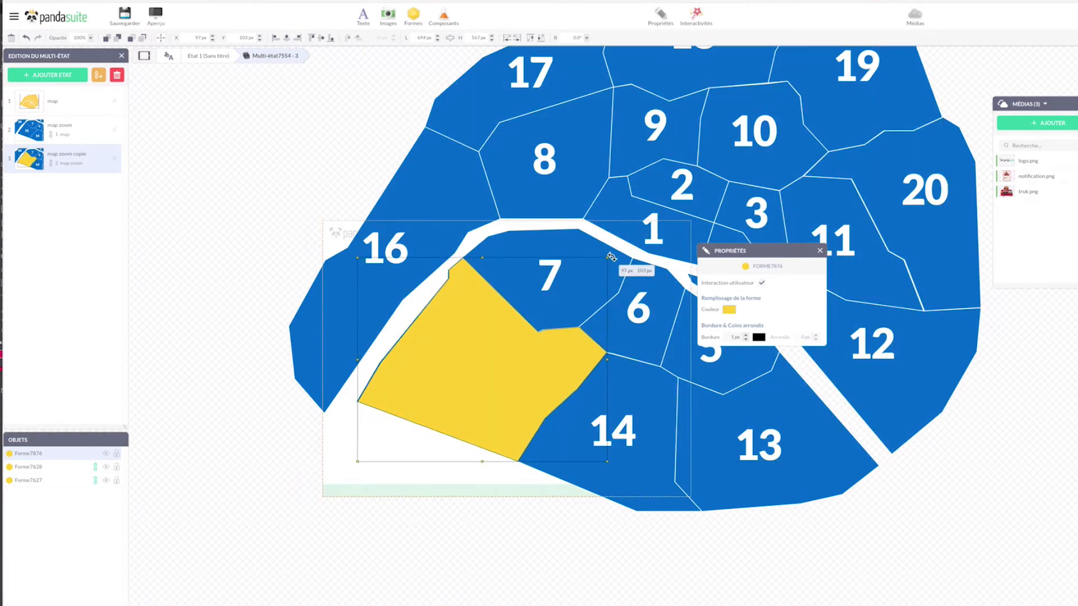
{"action": "key", "text": "Up"}
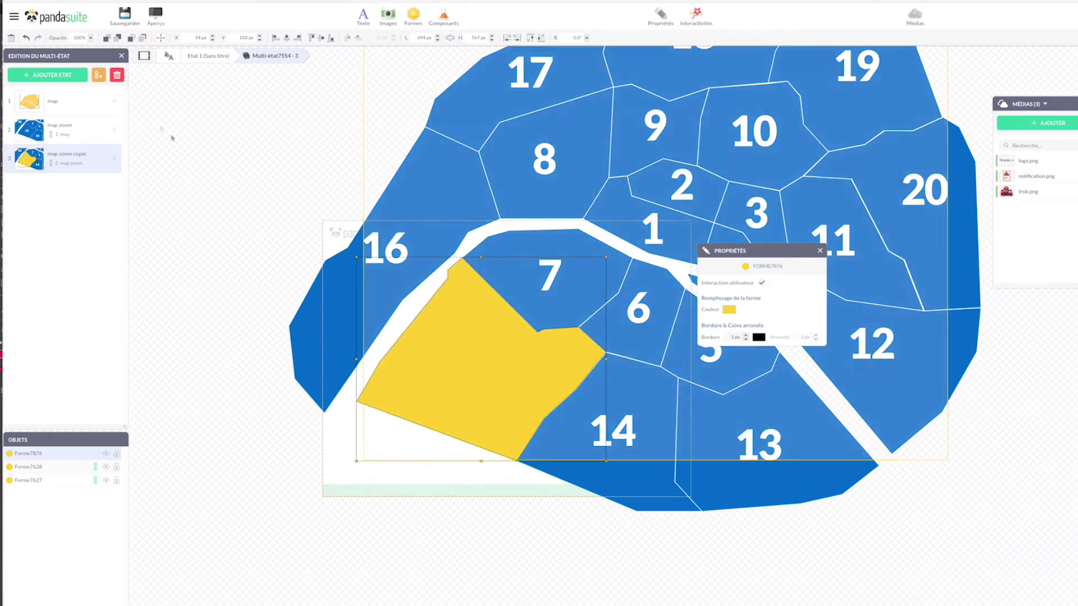
Step: Place the yellow district 15 shape beneath the number shape in the stacking order and deselect it
{"action": "left_click_drag", "start_coordinate": [57, 454], "coordinate": [59, 473]}
{"action": "left_click", "coordinate": [179, 452]}
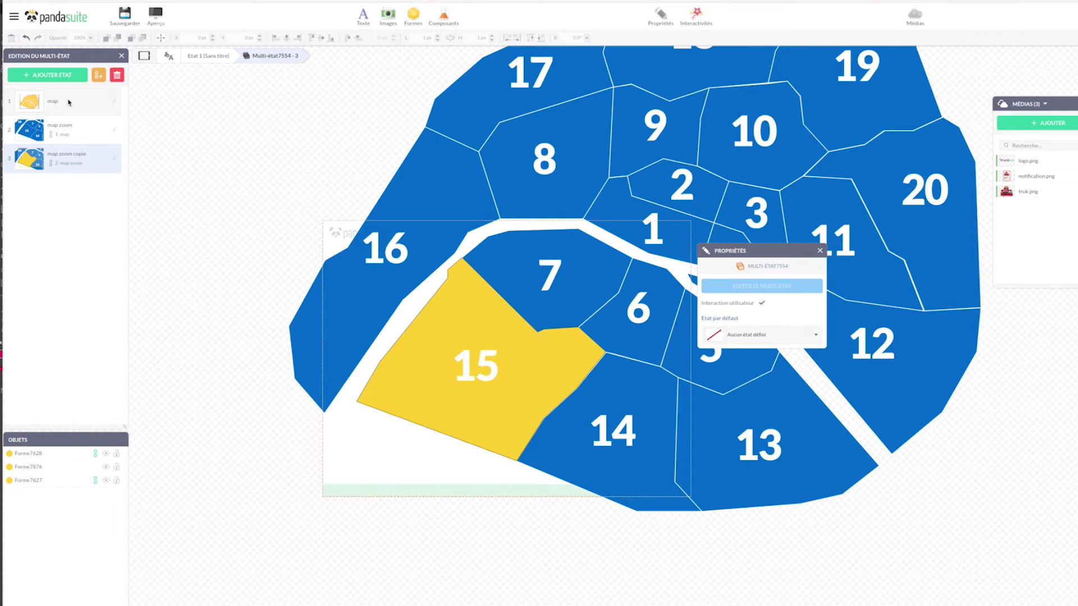
Step: Add a multi-state component to the map zoom state and place it over district 15 at about X 228 px, Y 229 px
{"action": "left_click", "coordinate": [90, 135]}
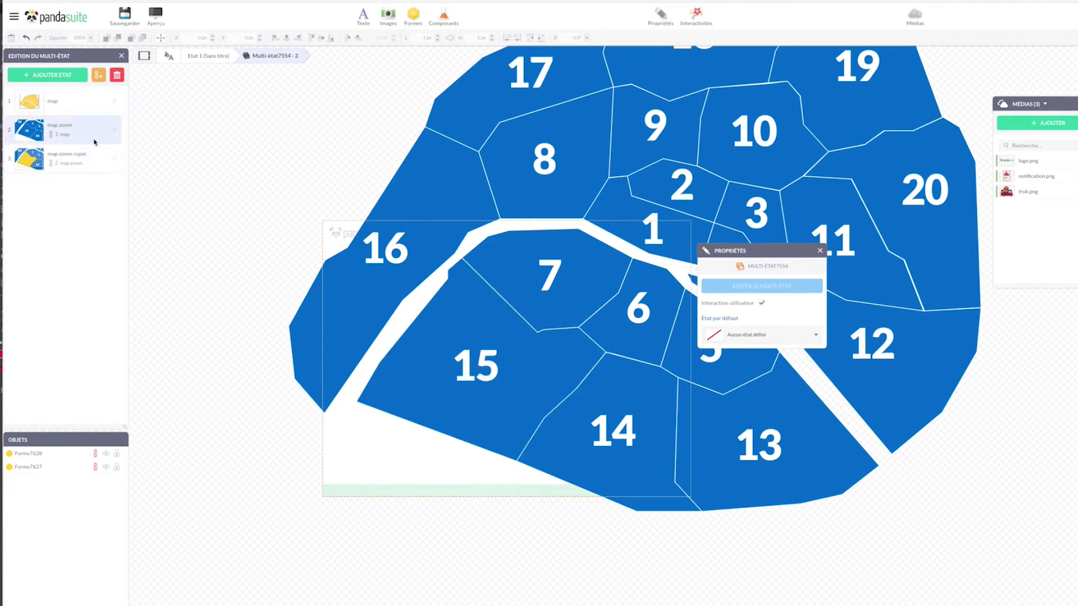
{"action": "left_click", "coordinate": [1037, 176]}
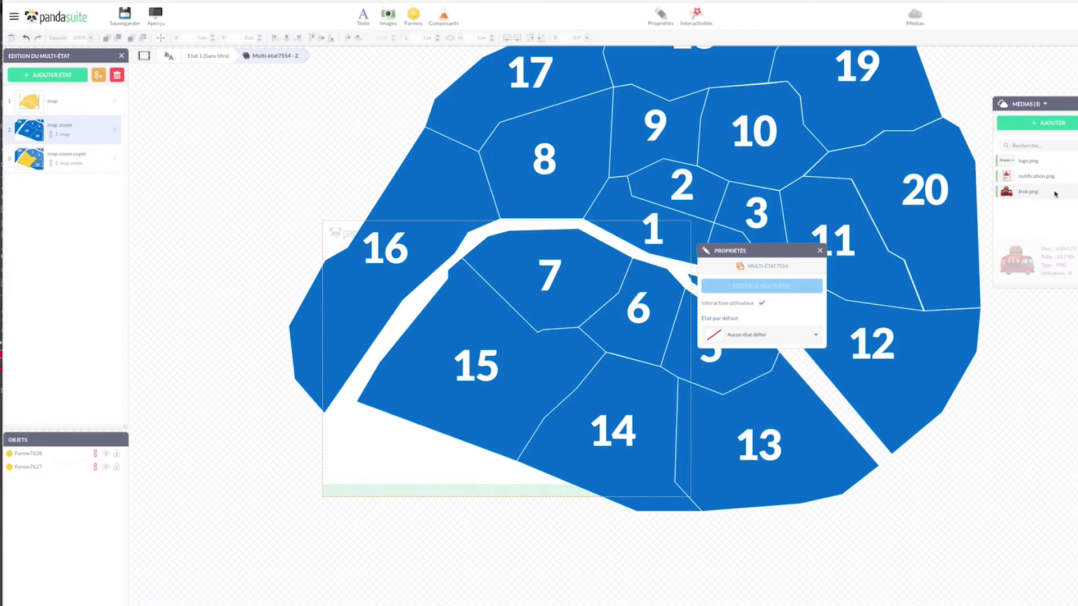
{"action": "left_click", "coordinate": [444, 20]}
{"action": "left_click", "coordinate": [517, 53]}
{"action": "left_click_drag", "start_coordinate": [509, 360], "coordinate": [471, 350]}
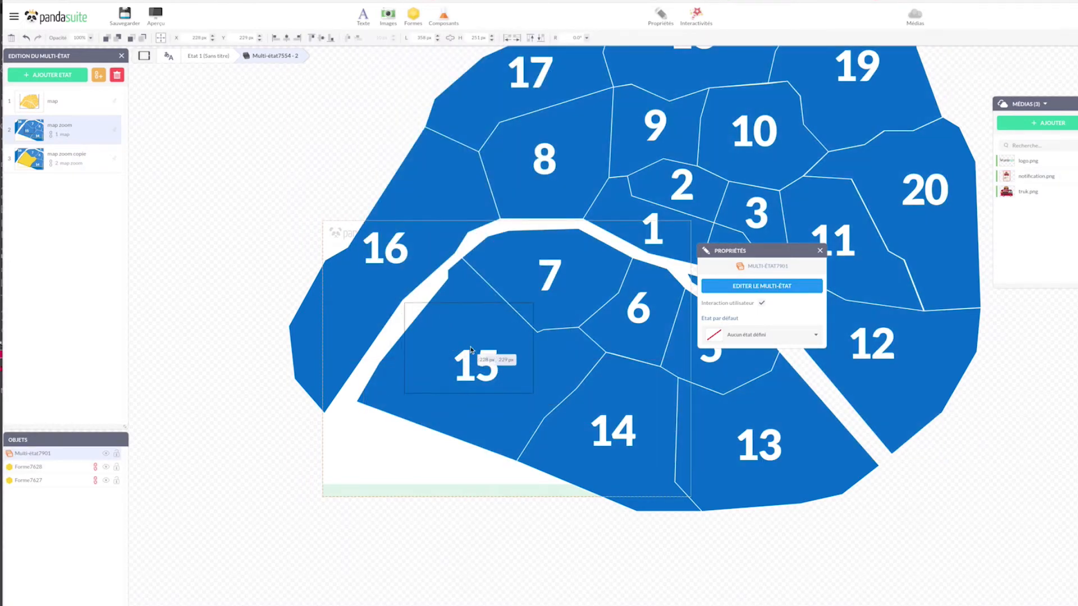
Step: Inside the new multi-state, insert truk.png and shrink it to about 132 px wide at the frame's lower edge
{"action": "left_click", "coordinate": [1059, 179]}
{"action": "left_click", "coordinate": [1058, 192]}
{"action": "left_click", "coordinate": [489, 348]}
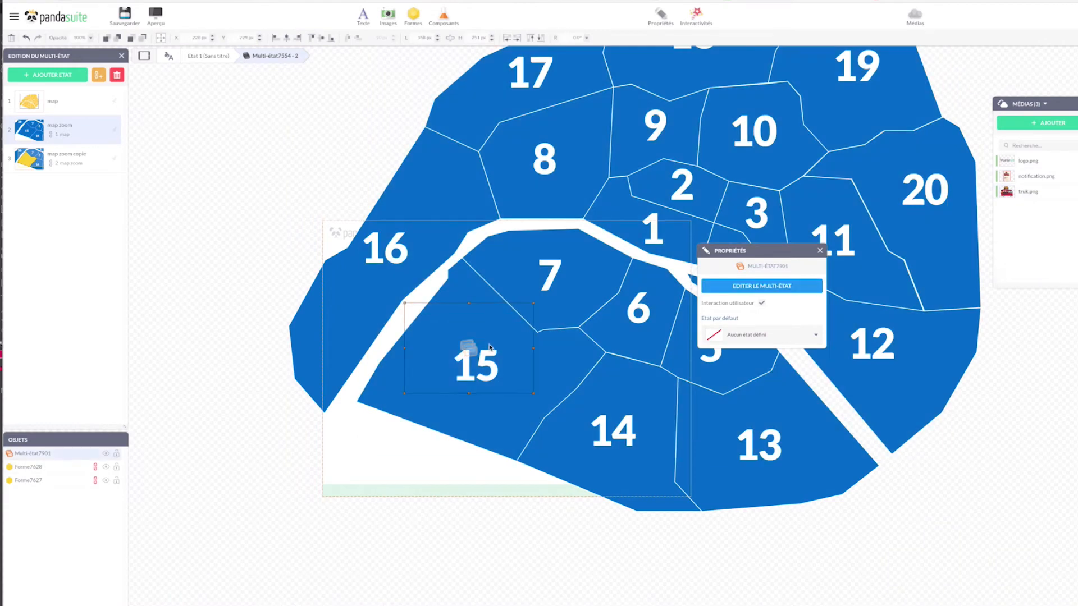
{"action": "double_click", "coordinate": [489, 348]}
{"action": "double_click", "coordinate": [1030, 192]}
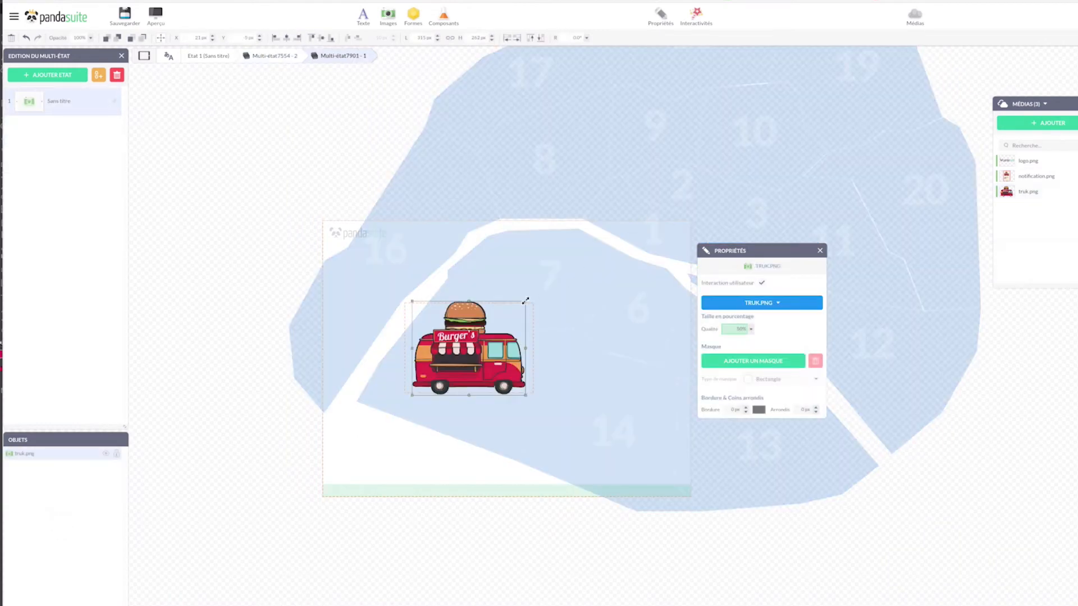
{"action": "left_click_drag", "start_coordinate": [525, 301], "coordinate": [466, 385]}
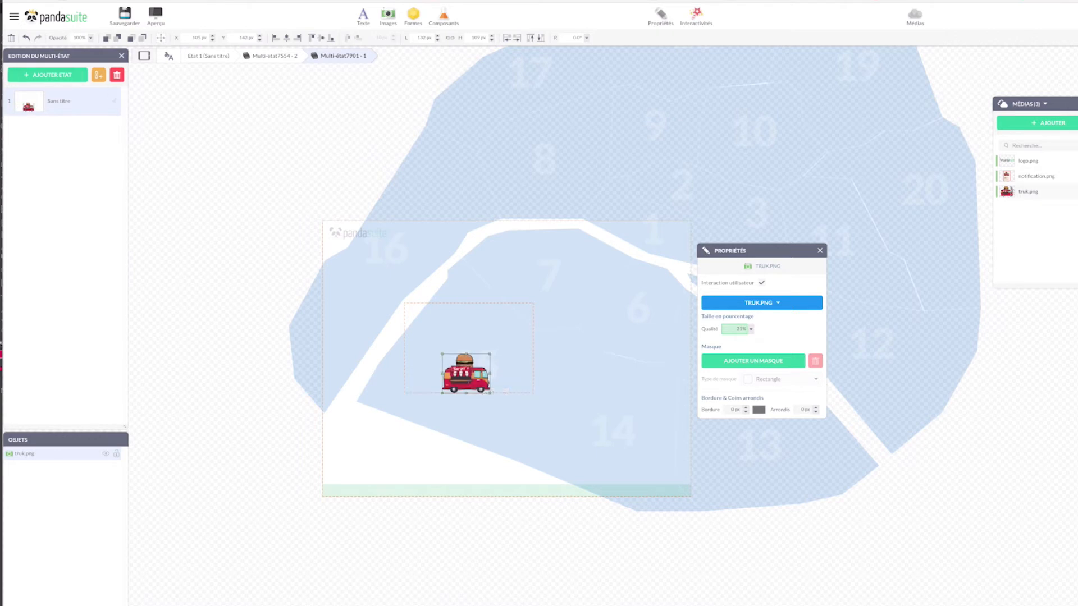
Step: Add notification.png, shrink it to about 82 by 121 px and nudge it into place above the truck
{"action": "left_click_drag", "start_coordinate": [1035, 176], "coordinate": [487, 332]}
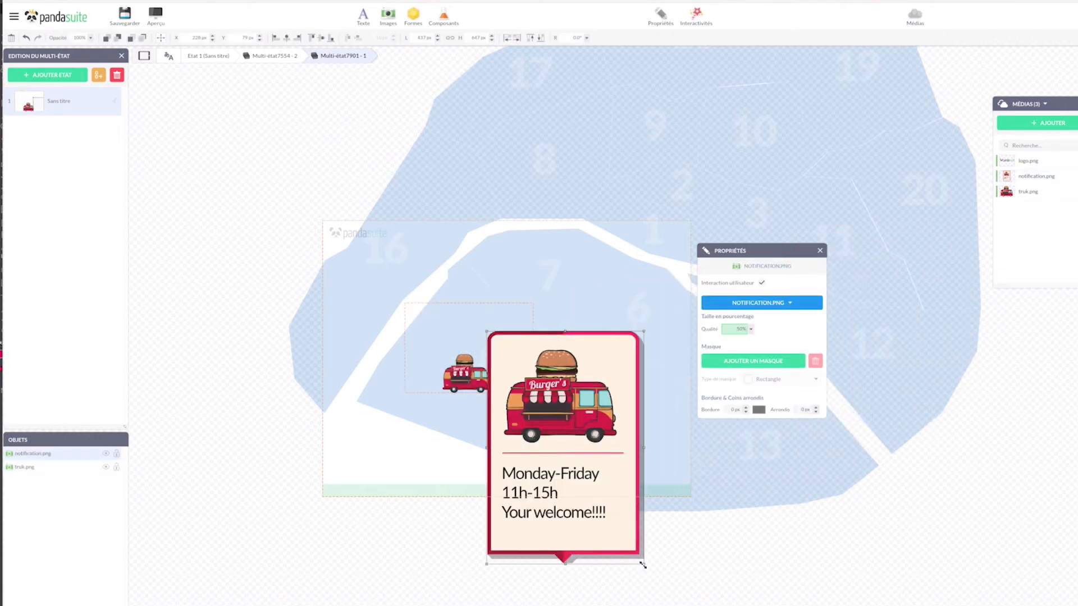
{"action": "left_click_drag", "start_coordinate": [642, 564], "coordinate": [466, 344]}
{"action": "key", "text": "Left"}
{"action": "key", "text": "Left"}
{"action": "key", "text": "Left"}
{"action": "key", "text": "Left"}
{"action": "key", "text": "Left"}
{"action": "key", "text": "Left"}
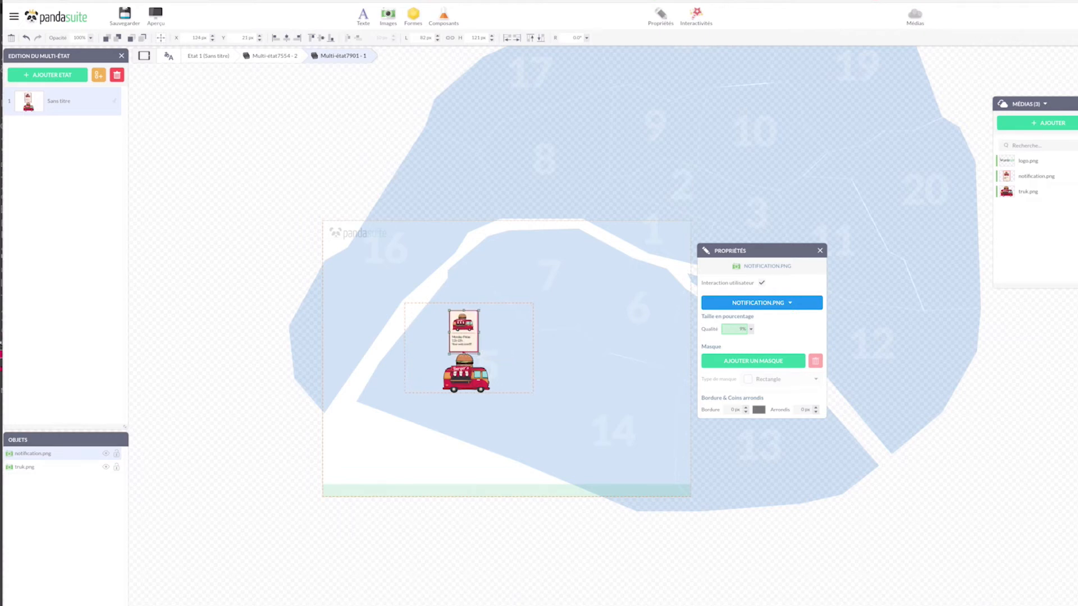
Step: Rename the untitled state as truck and duplicate it
{"action": "left_click", "coordinate": [98, 75]}
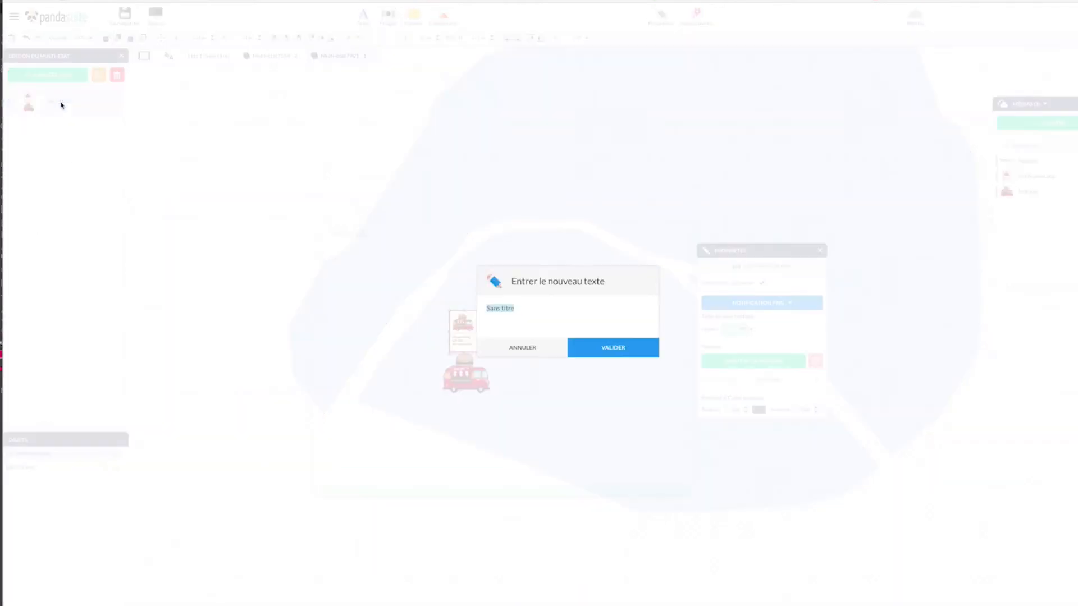
{"action": "type", "text": "truck"}
{"action": "key", "text": "Return"}
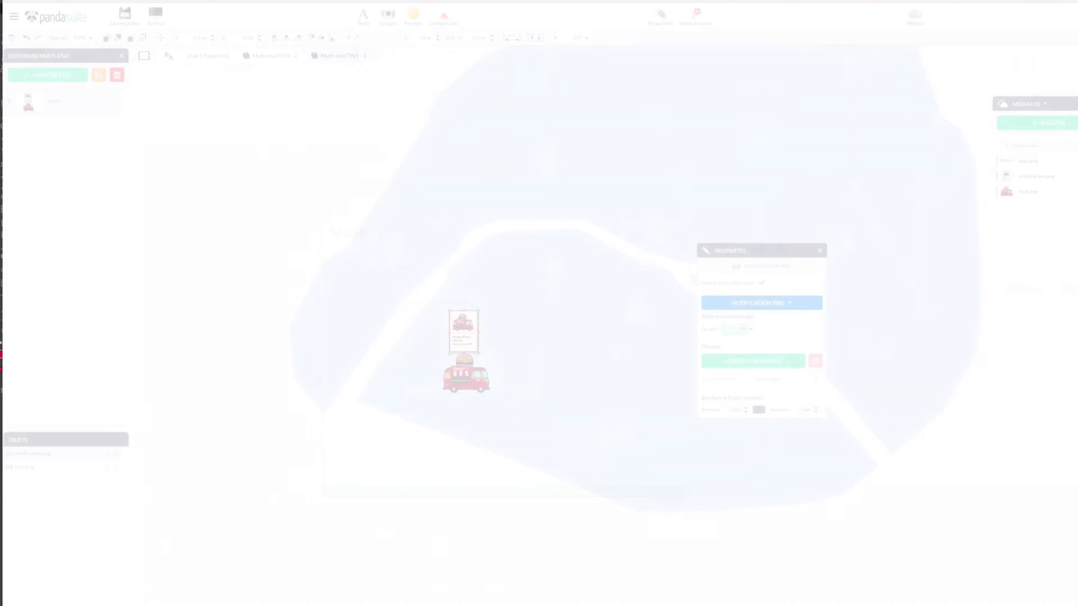
{"action": "left_click", "coordinate": [99, 75]}
Step: In the original truck state, set the notification image's opacity to 0%
{"action": "left_click", "coordinate": [66, 103]}
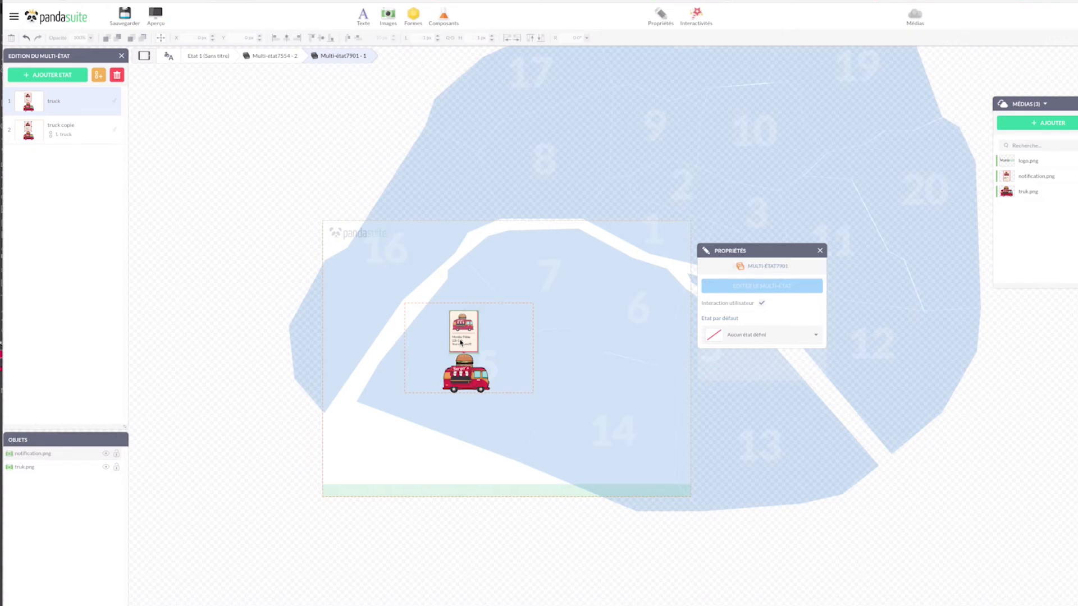
{"action": "left_click", "coordinate": [461, 343]}
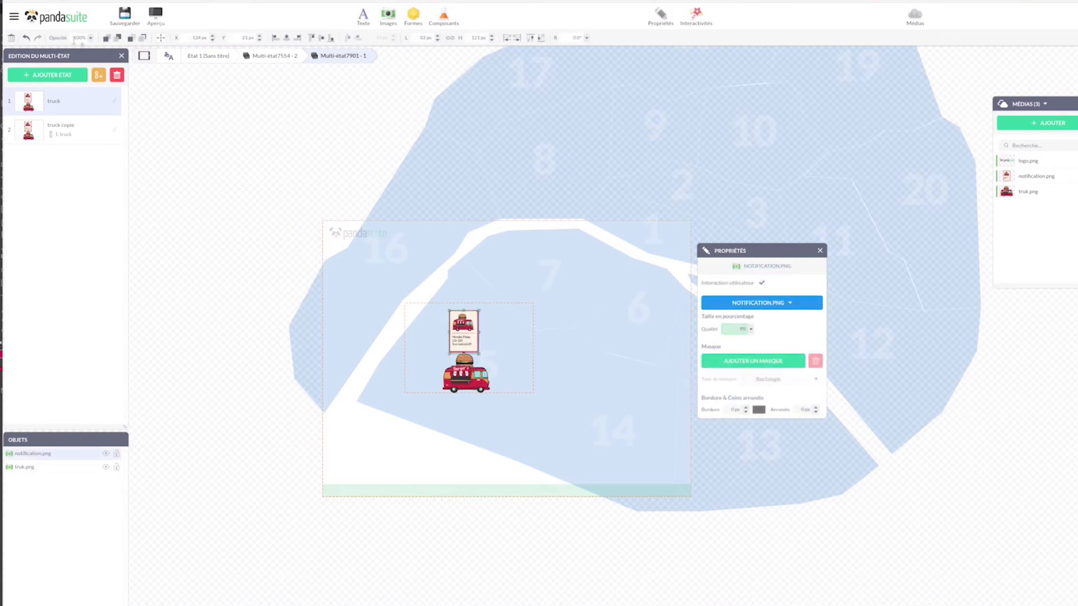
{"action": "left_click", "coordinate": [90, 38]}
{"action": "left_click", "coordinate": [82, 111]}
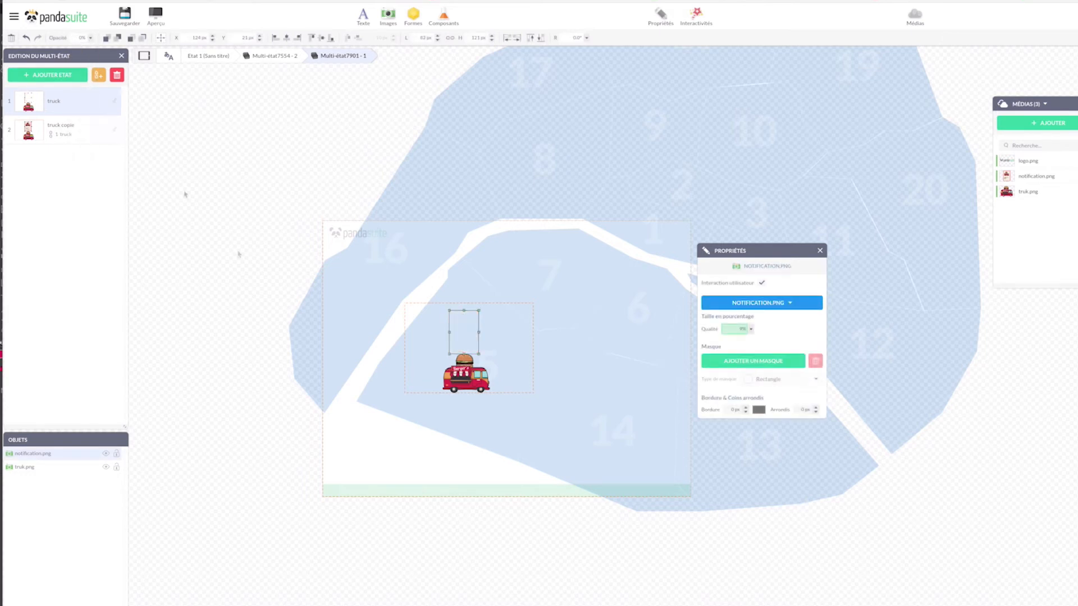
Step: In the duplicated truck state, set the notification image's opacity to 100% and return to the map multi-state
{"action": "left_click", "coordinate": [66, 137]}
{"action": "left_click", "coordinate": [86, 38]}
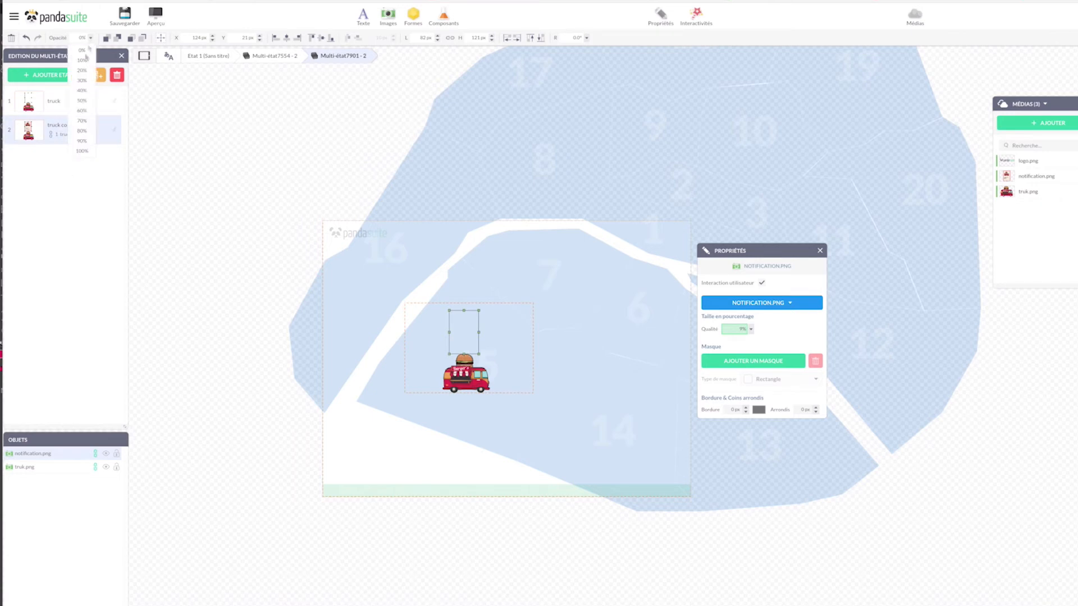
{"action": "left_click", "coordinate": [86, 151]}
{"action": "left_click", "coordinate": [284, 313]}
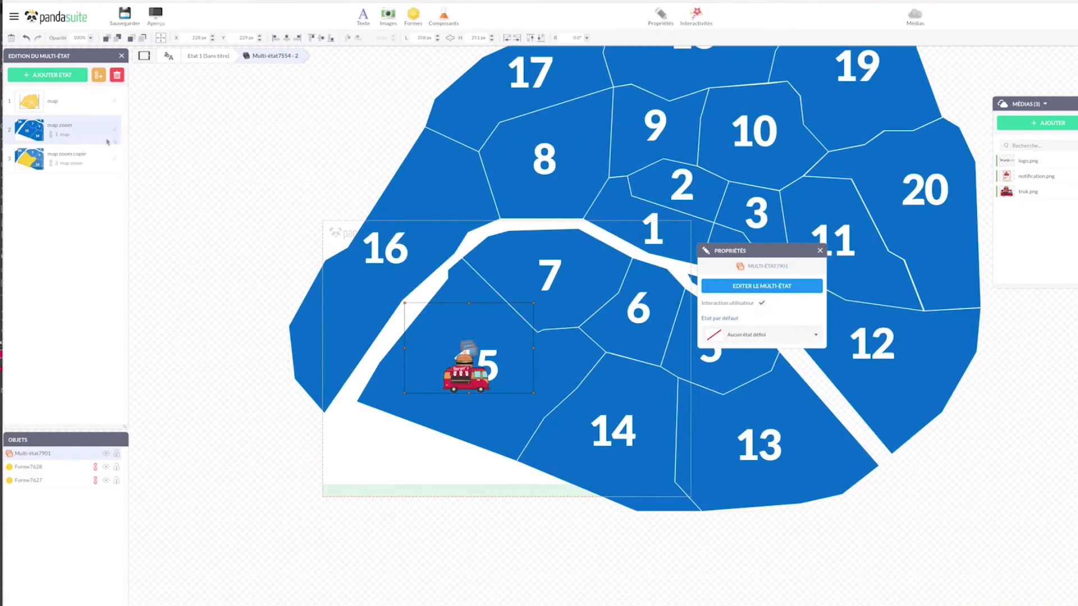
Step: In the map zoom state, rename the new multi-state object as truck and move it beside the number 15 at about X 399 px, Y 212 px
{"action": "left_click", "coordinate": [87, 162]}
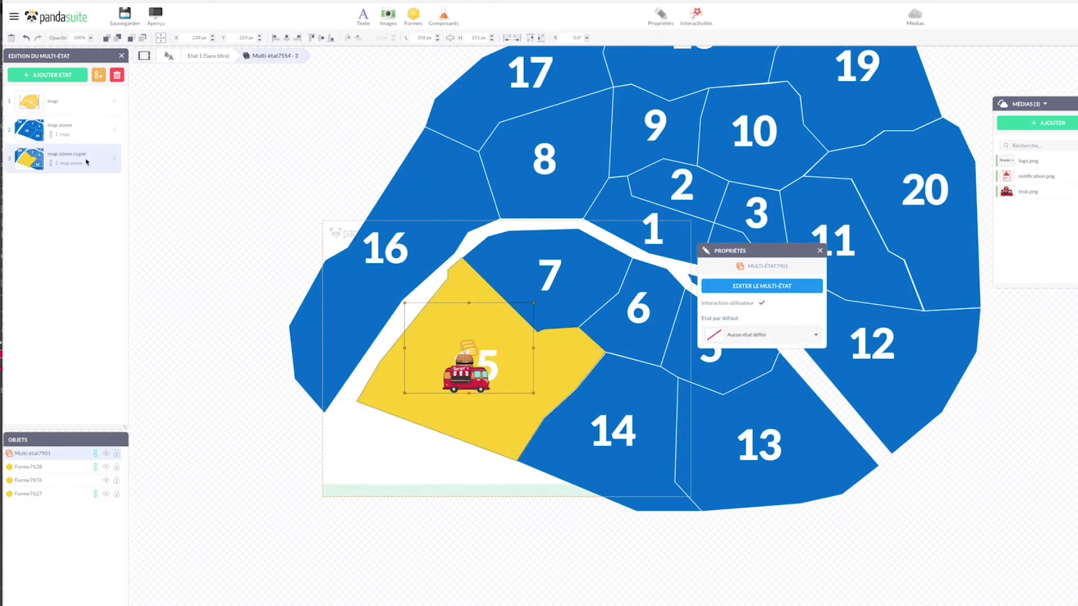
{"action": "left_click", "coordinate": [76, 456]}
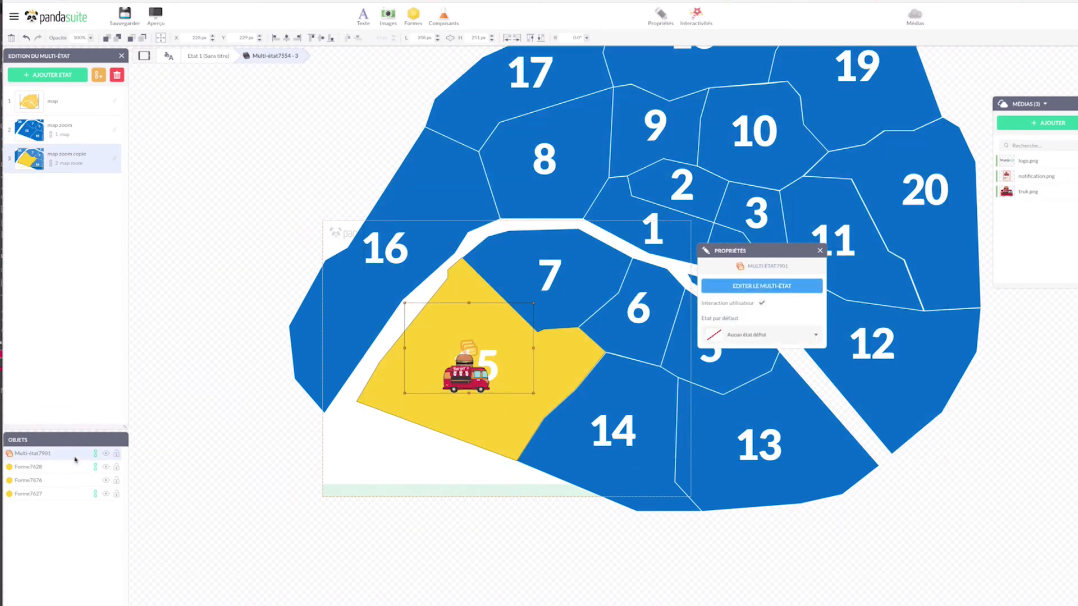
{"action": "left_click", "coordinate": [72, 134]}
{"action": "double_click", "coordinate": [31, 454]}
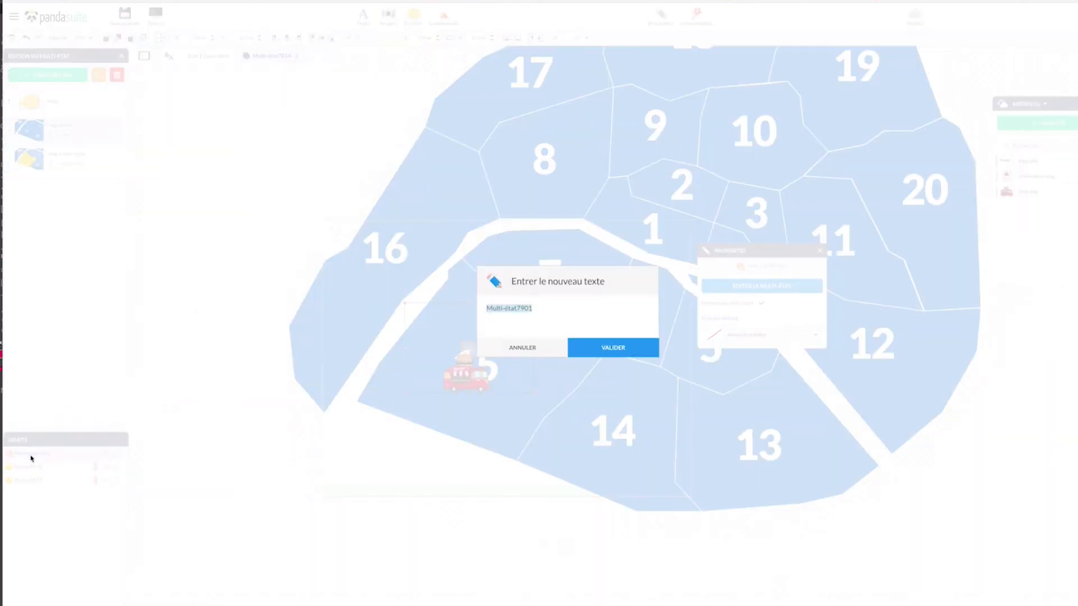
{"action": "type", "text": "truck"}
{"action": "key", "text": "Return"}
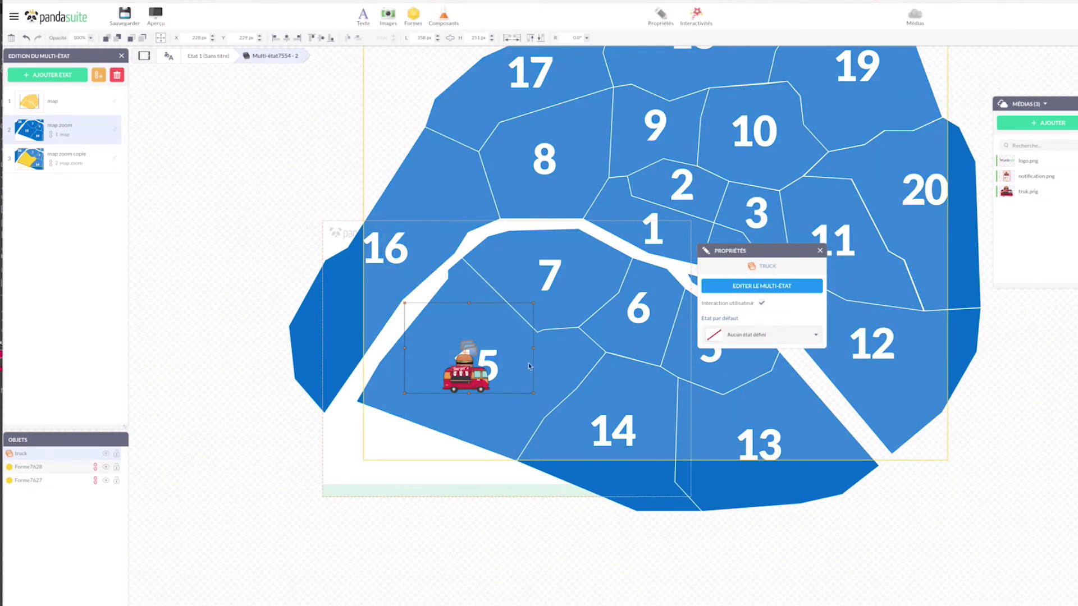
{"action": "left_click_drag", "start_coordinate": [523, 384], "coordinate": [584, 377]}
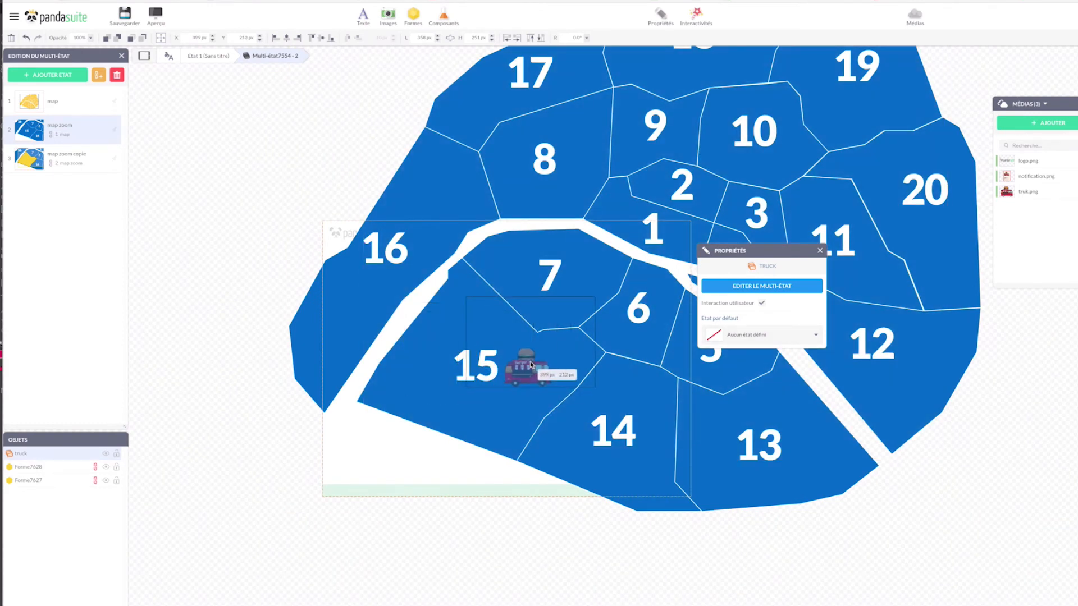
Step: Add a simple tap action to the truck object that changes its own state to truck copie
{"action": "left_click", "coordinate": [683, 14]}
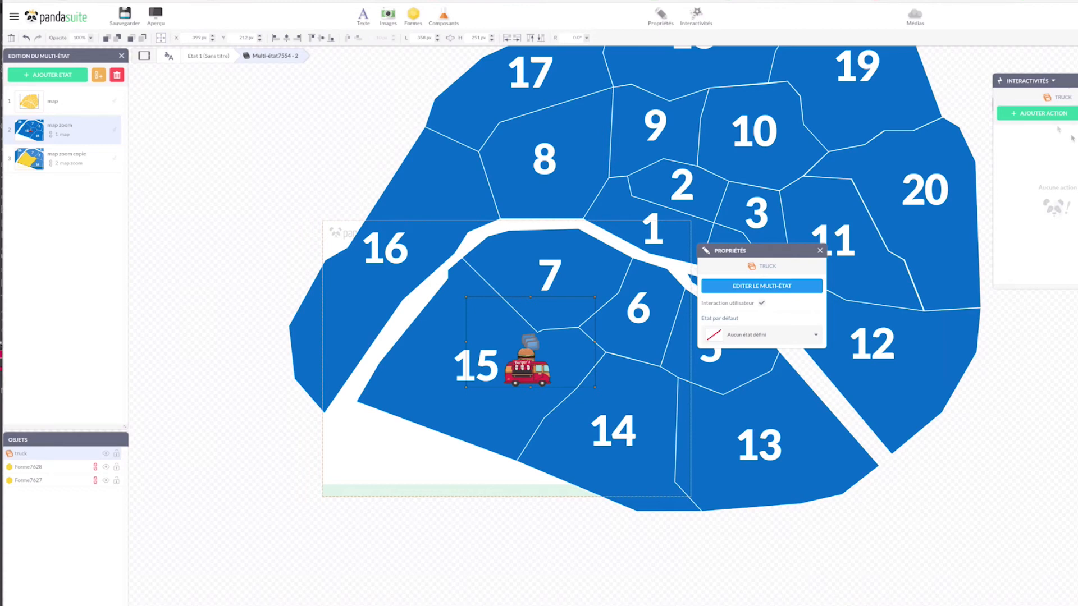
{"action": "left_click", "coordinate": [1044, 113]}
{"action": "left_click", "coordinate": [1043, 139]}
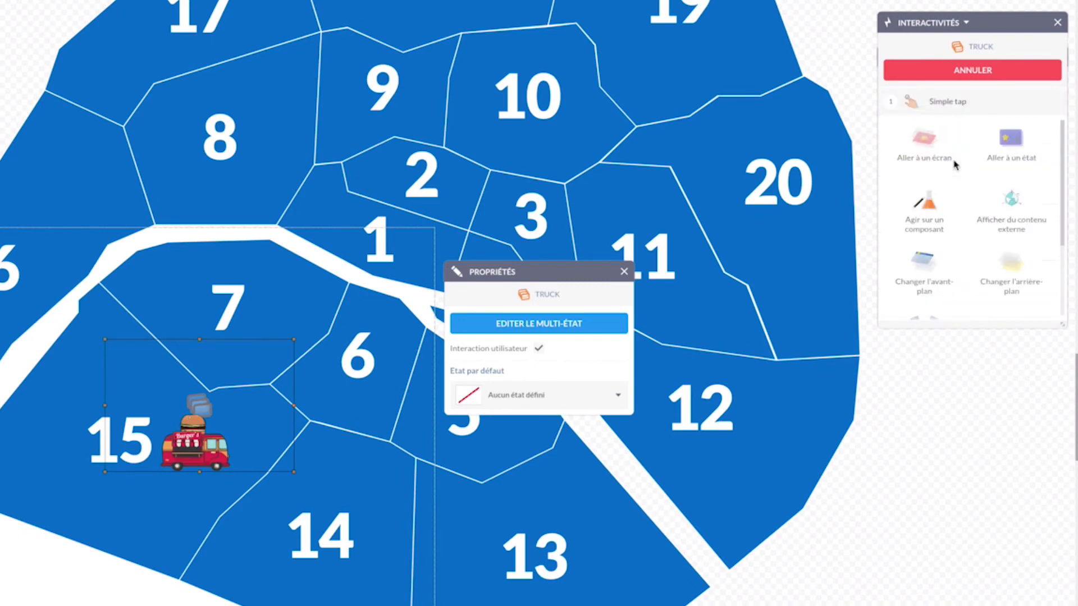
{"action": "left_click", "coordinate": [929, 203]}
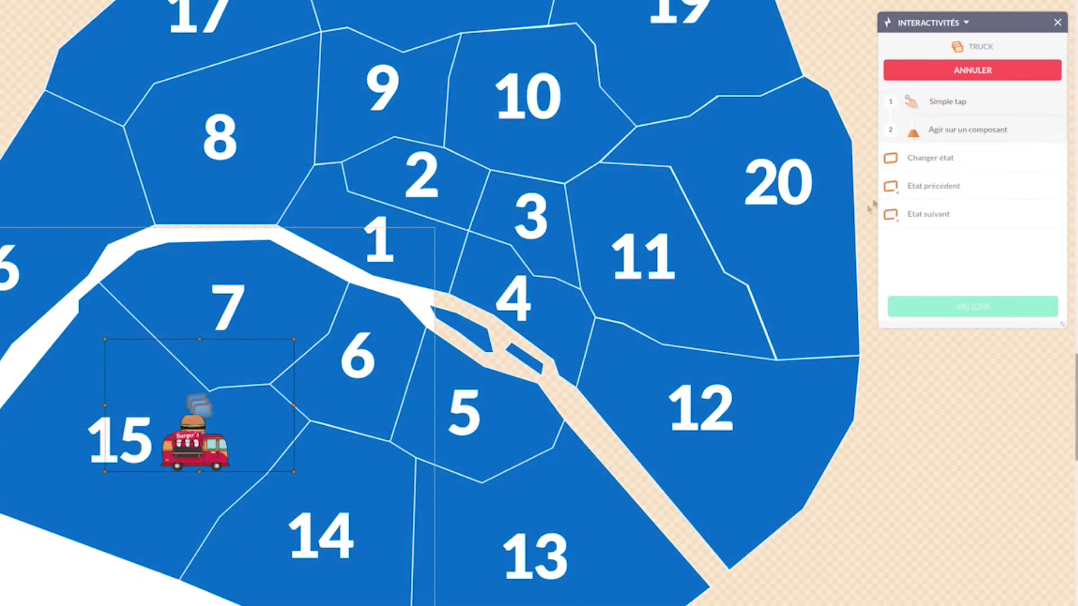
{"action": "left_click", "coordinate": [954, 158]}
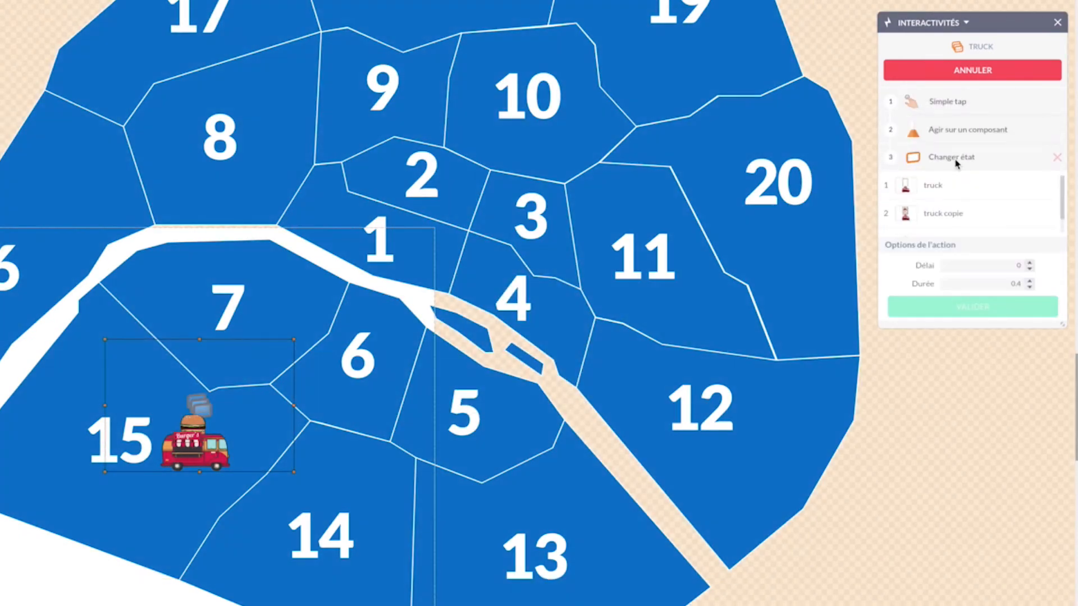
{"action": "left_click", "coordinate": [957, 215]}
{"action": "left_click", "coordinate": [988, 309]}
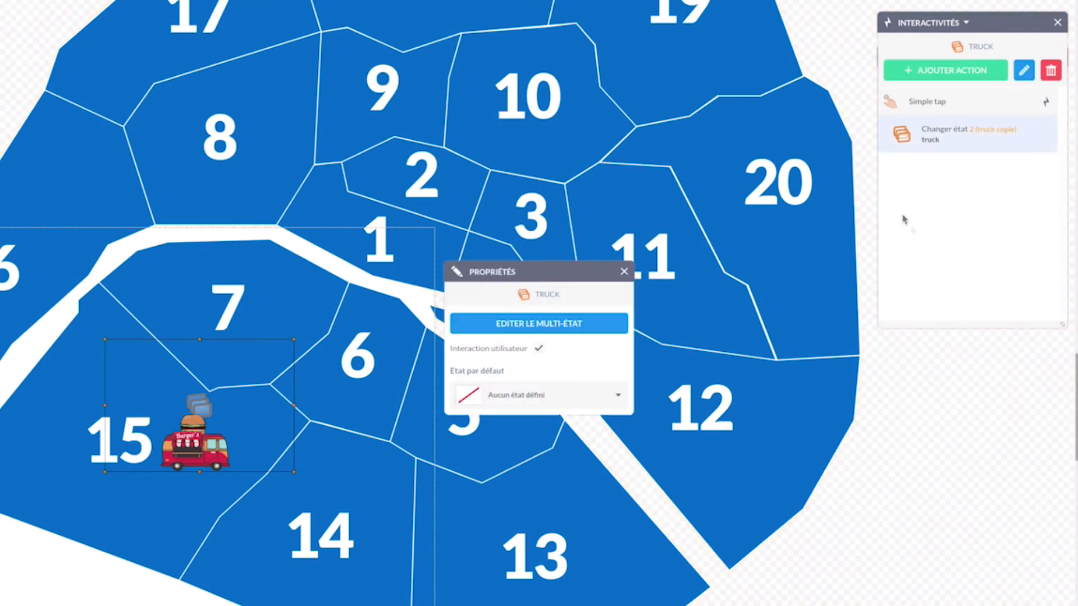
Step: Add a second simple tap action to the truck object that changes the map multi-state to map zoom copie
{"action": "left_click", "coordinate": [955, 70]}
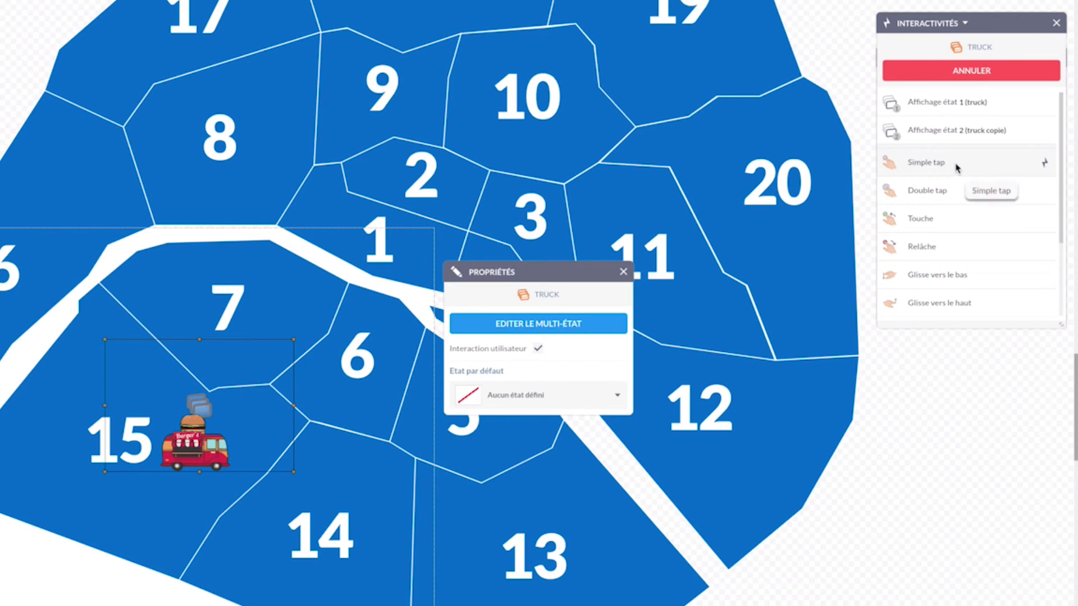
{"action": "left_click", "coordinate": [957, 167]}
{"action": "left_click", "coordinate": [921, 216]}
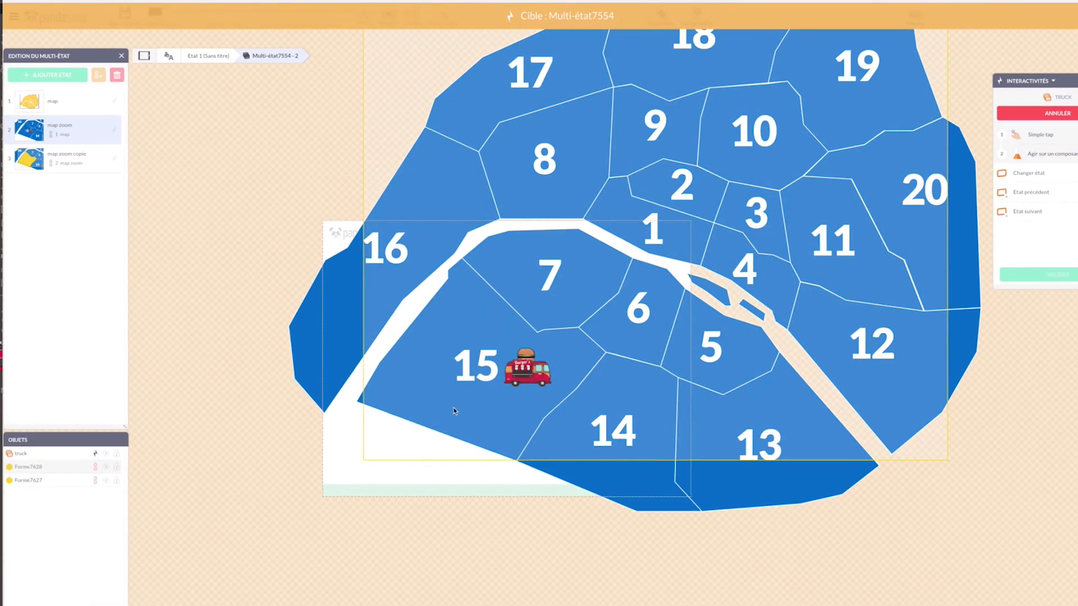
{"action": "left_click", "coordinate": [454, 410]}
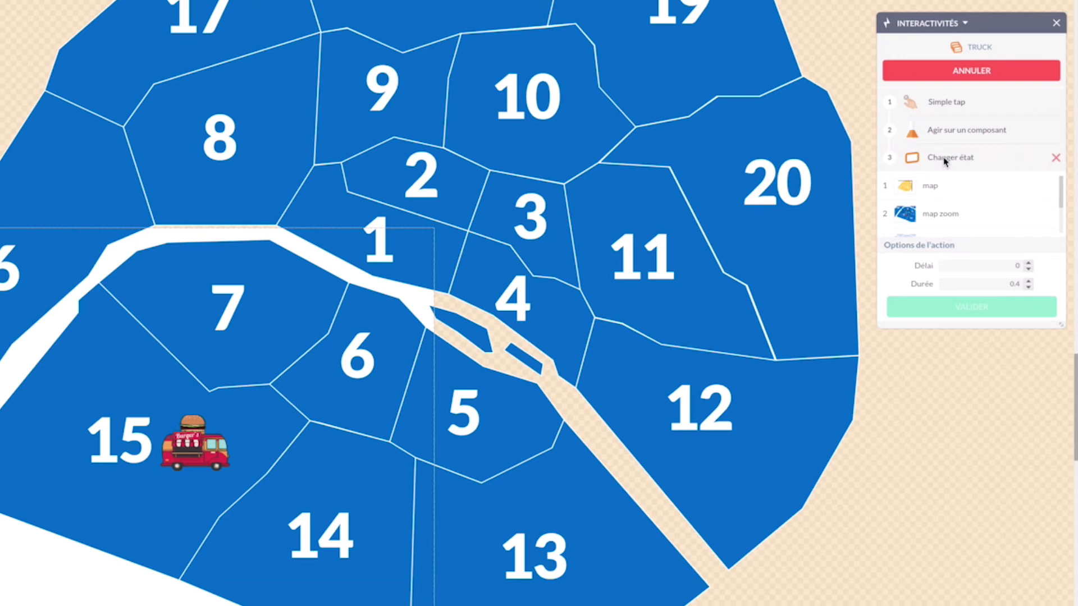
{"action": "scroll", "coordinate": [988, 208], "scroll_direction": "down", "scroll_amount": 1}
{"action": "left_click", "coordinate": [998, 211]}
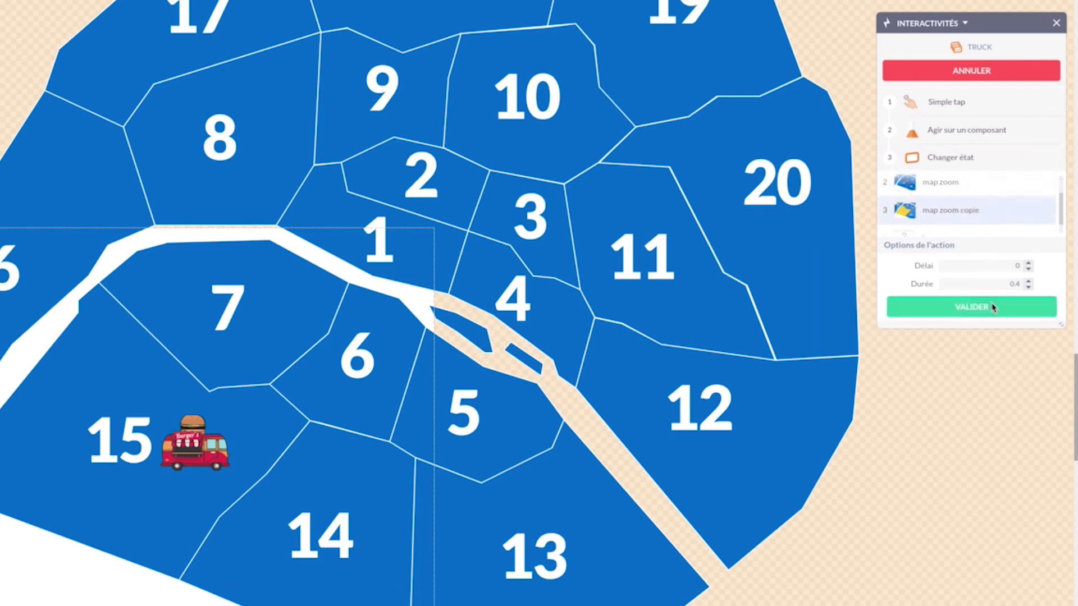
{"action": "left_click", "coordinate": [997, 308]}
Step: In the map zoom copie state, add a simple tap action to the yellow district 15 shape that changes the component to its first listed state
{"action": "left_click", "coordinate": [537, 323]}
{"action": "left_click", "coordinate": [65, 163]}
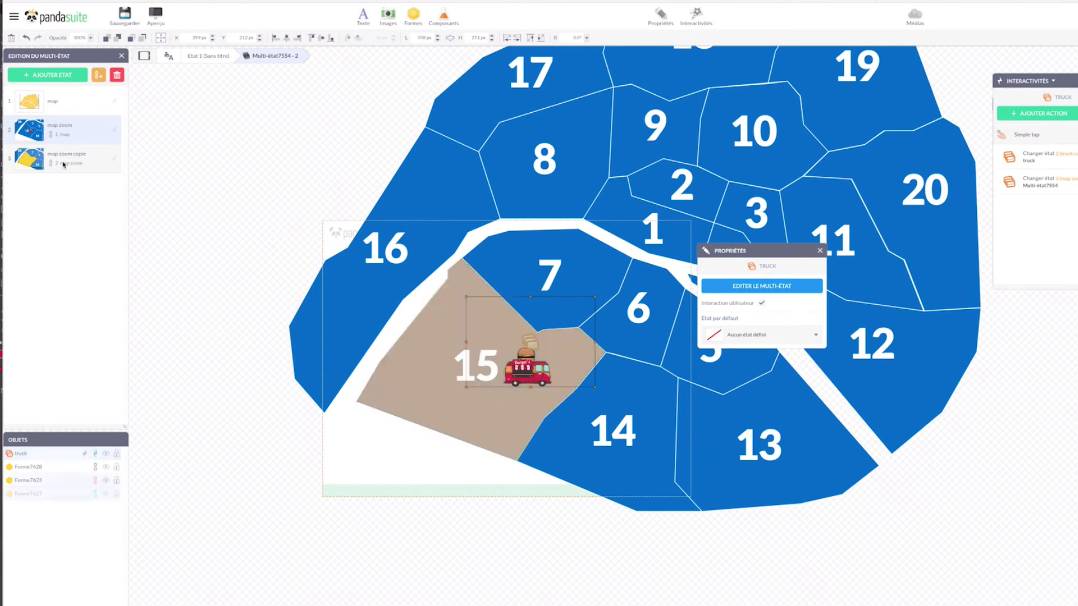
{"action": "left_click", "coordinate": [68, 138]}
{"action": "left_click", "coordinate": [70, 156]}
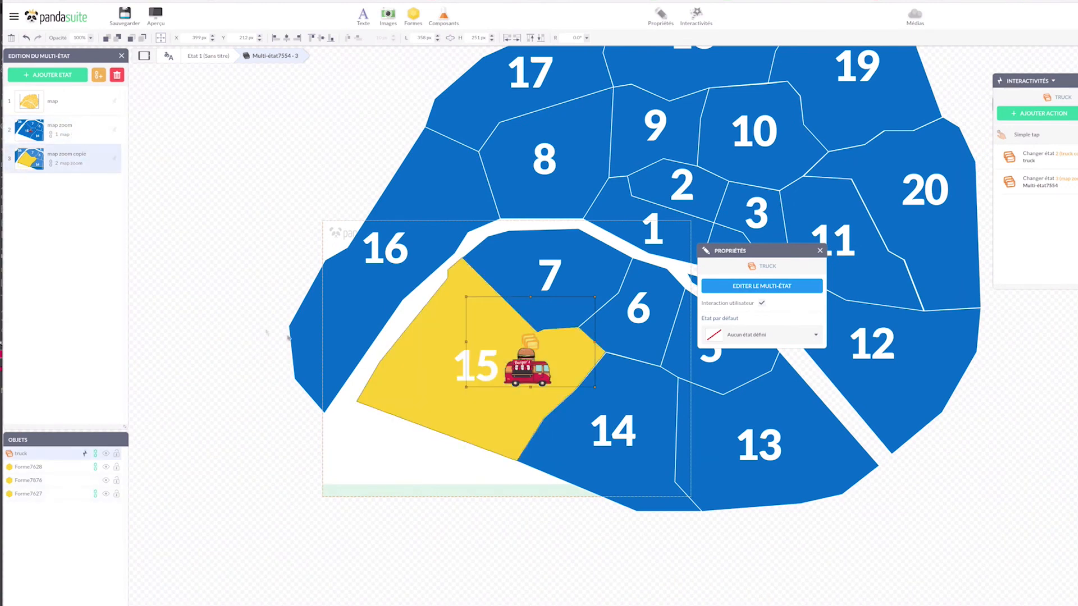
{"action": "left_click", "coordinate": [79, 467]}
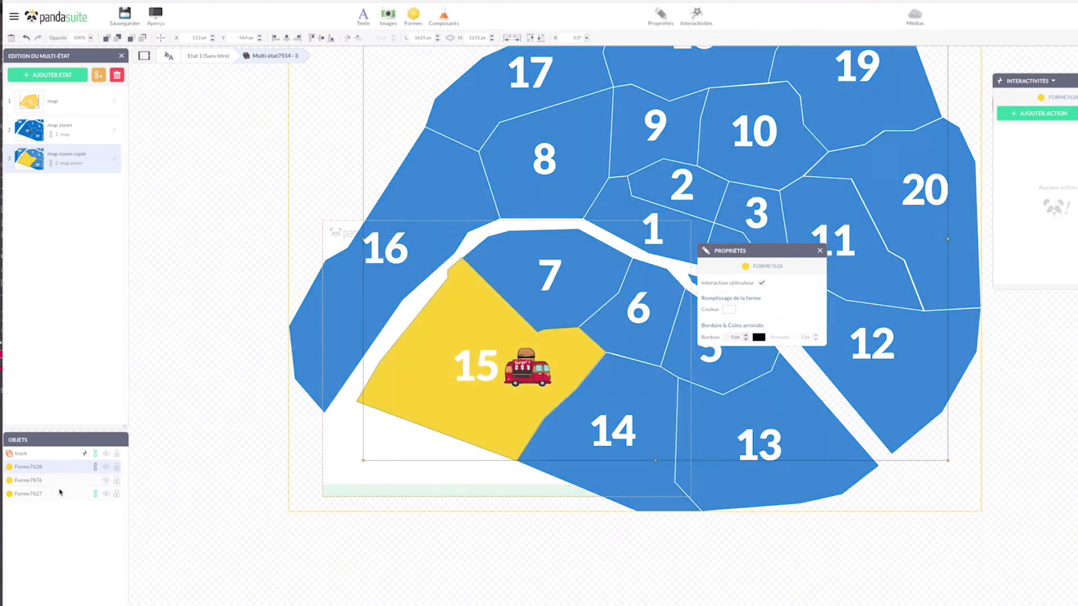
{"action": "left_click", "coordinate": [90, 480]}
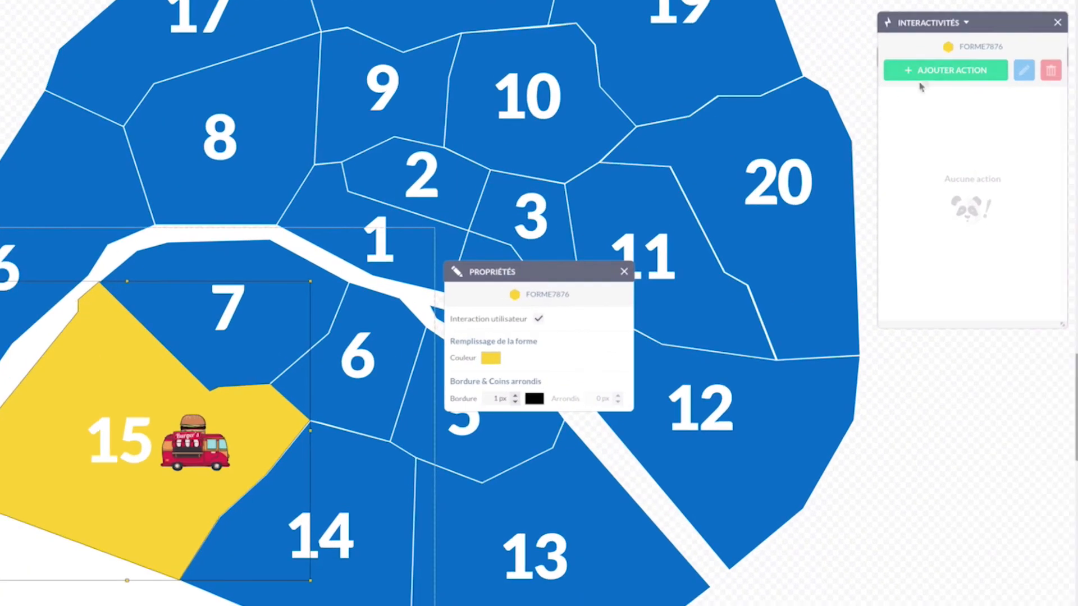
{"action": "left_click", "coordinate": [1025, 107]}
{"action": "left_click", "coordinate": [1017, 131]}
{"action": "left_click", "coordinate": [929, 210]}
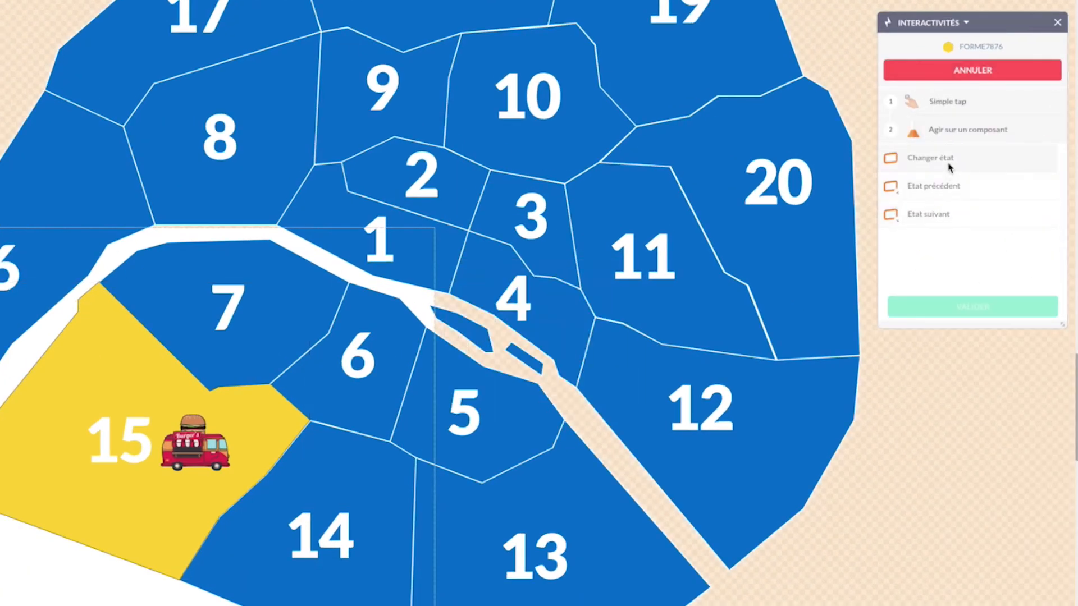
{"action": "left_click", "coordinate": [950, 163]}
{"action": "left_click", "coordinate": [962, 188]}
{"action": "left_click", "coordinate": [968, 307]}
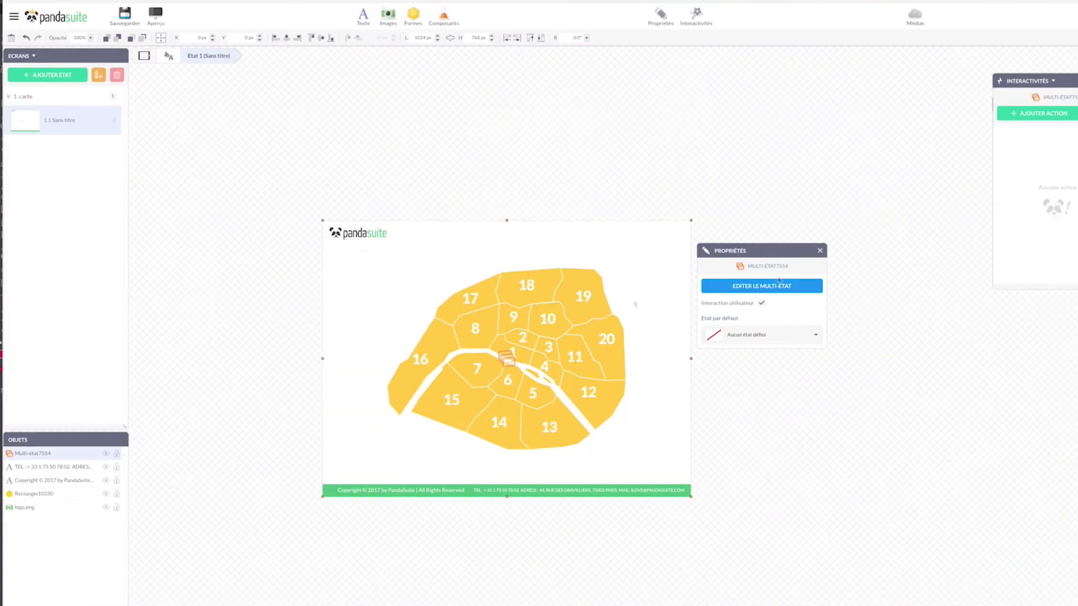
Step: Add a simple tap action to the main map multi-state that acts on the component and changes its state to map zoom
{"action": "left_click", "coordinate": [1039, 114]}
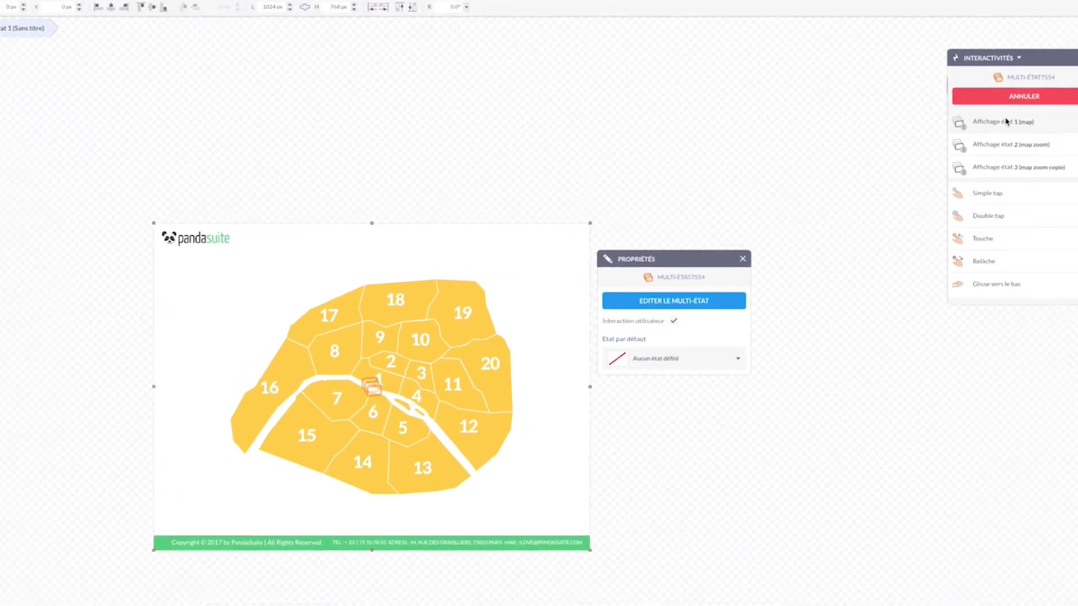
{"action": "left_click", "coordinate": [1032, 196]}
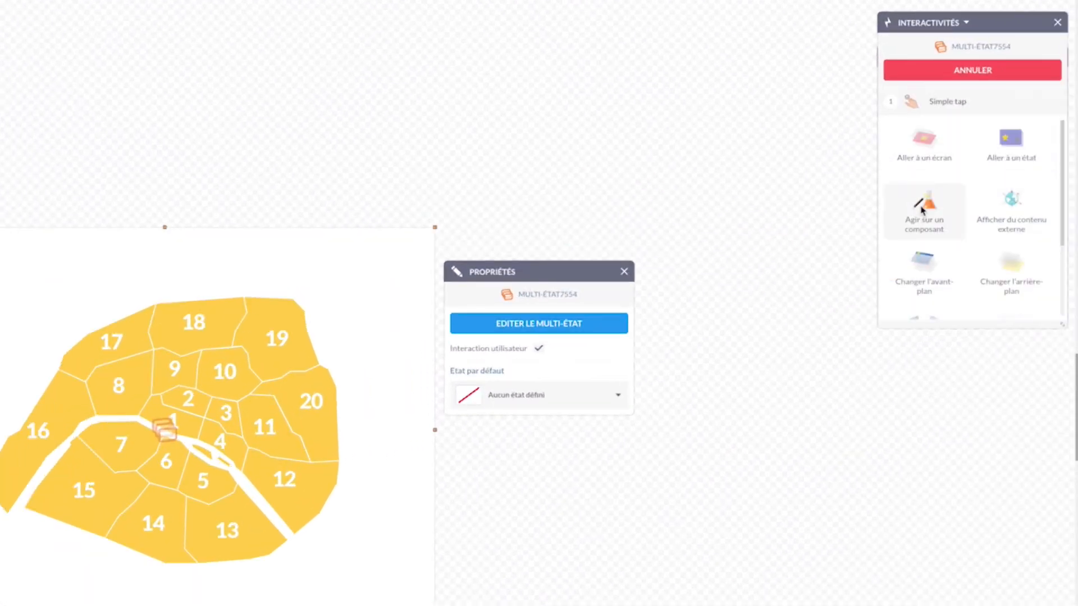
{"action": "left_click", "coordinate": [921, 210]}
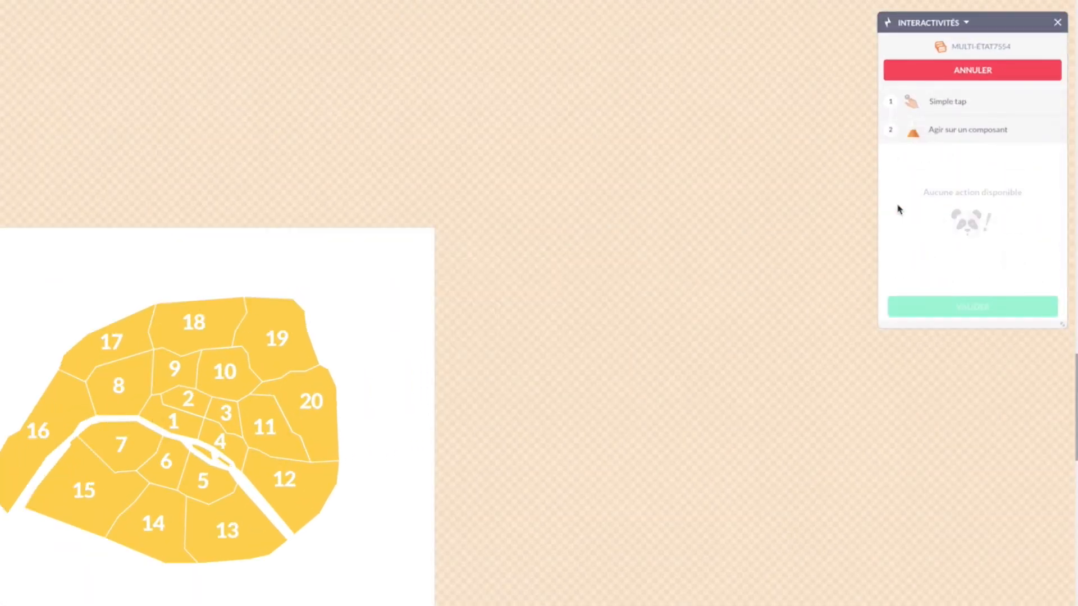
{"action": "left_click", "coordinate": [918, 162]}
{"action": "left_click", "coordinate": [933, 214]}
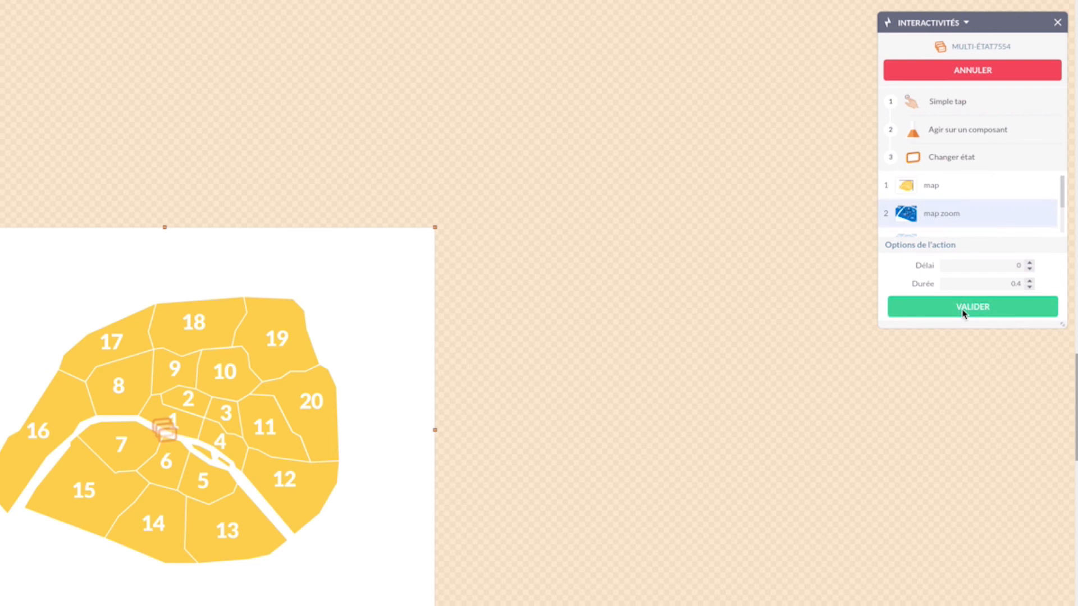
{"action": "left_click", "coordinate": [963, 310]}
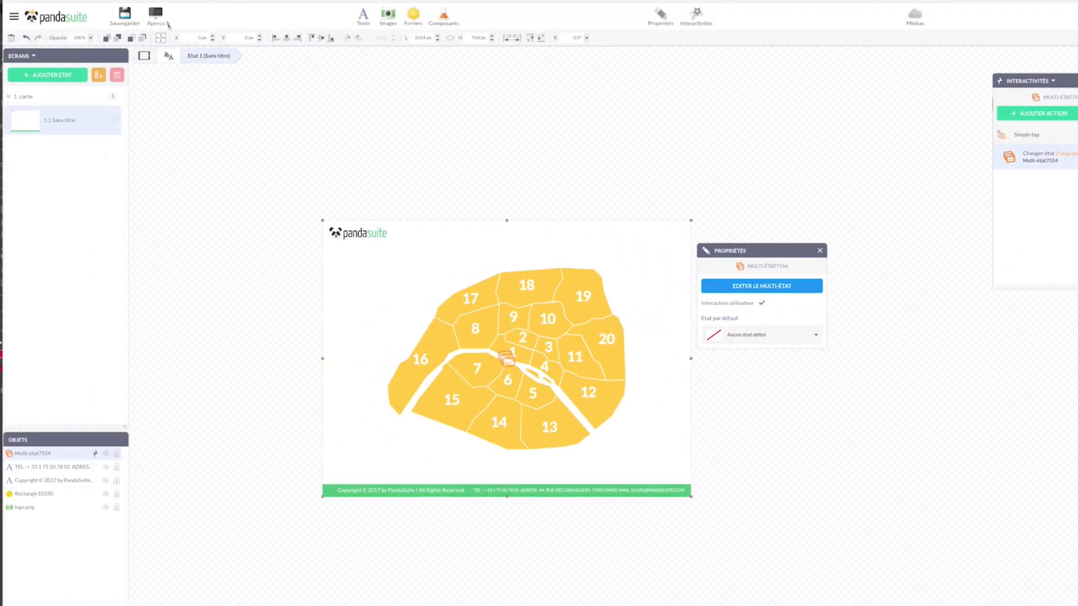
Step: Save the project and preview it, testing the tap on district 15 and the tap on the food truck
{"action": "left_click", "coordinate": [160, 17]}
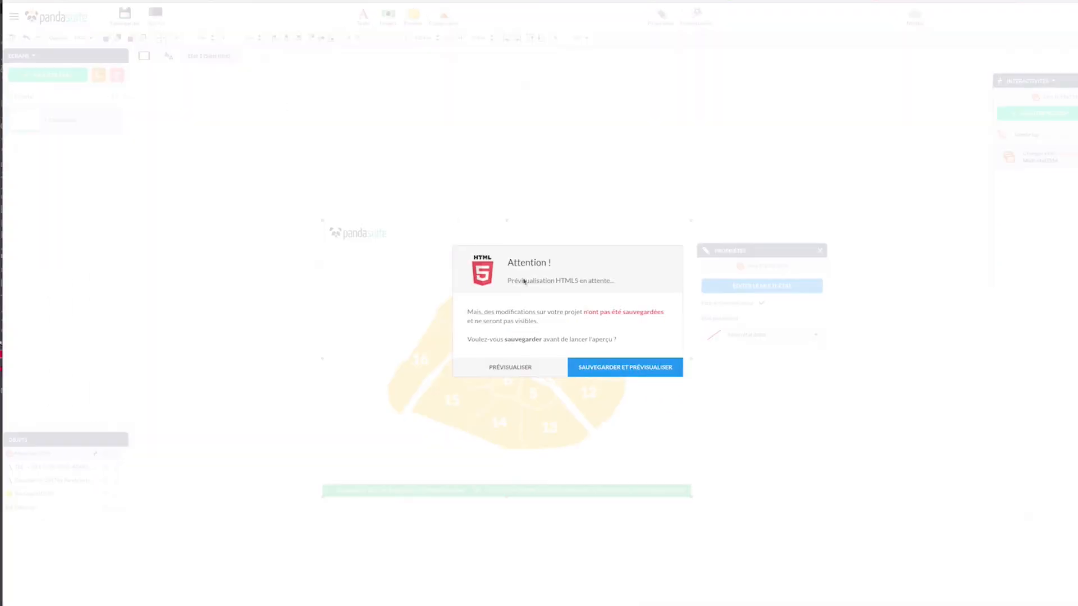
{"action": "left_click", "coordinate": [627, 368]}
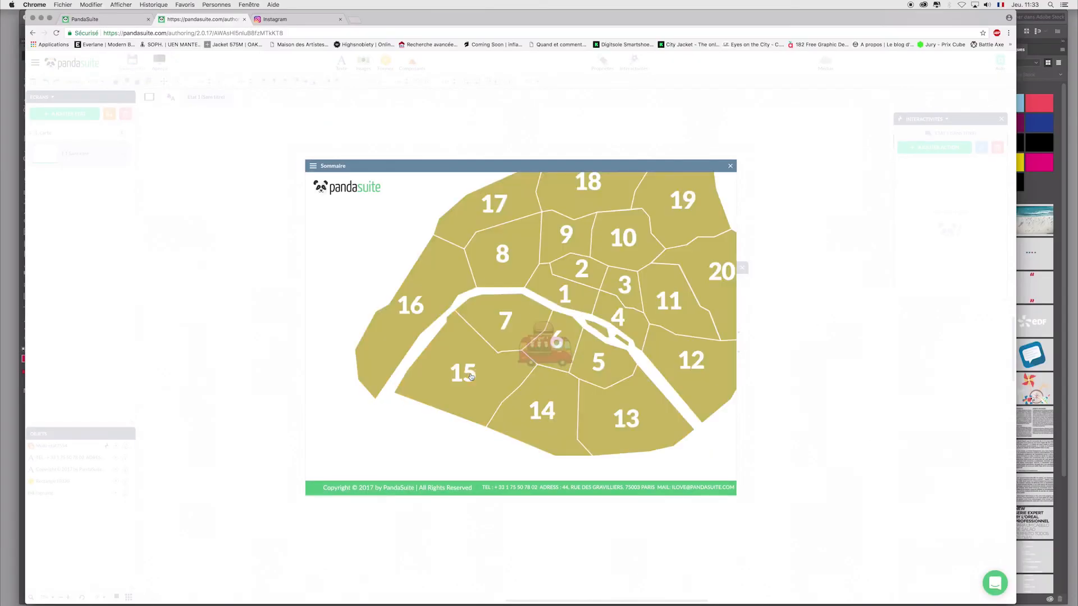
{"action": "left_click", "coordinate": [471, 377]}
{"action": "left_click", "coordinate": [534, 356]}
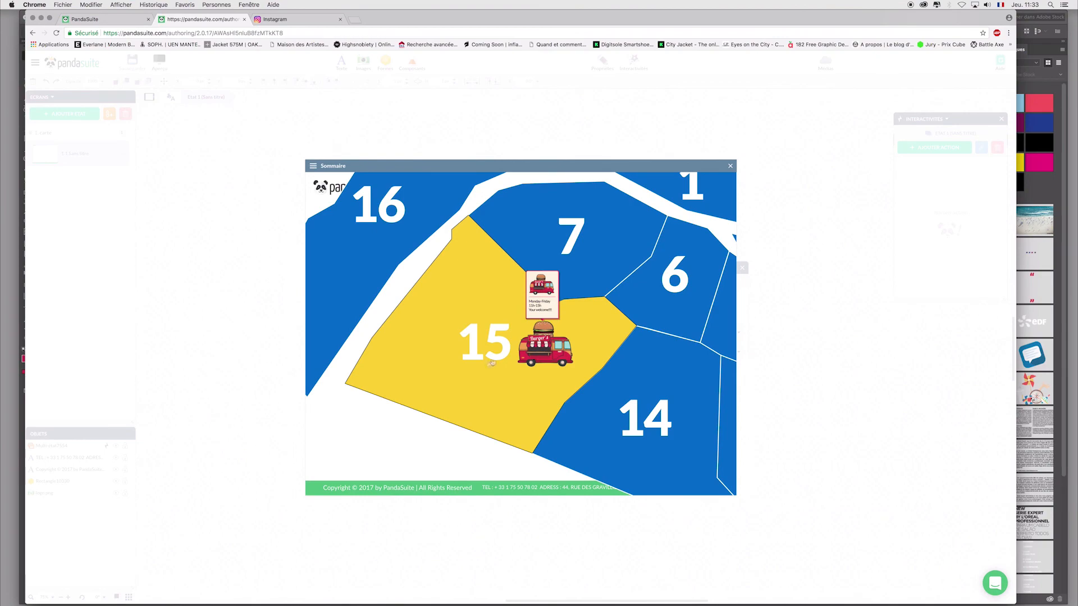